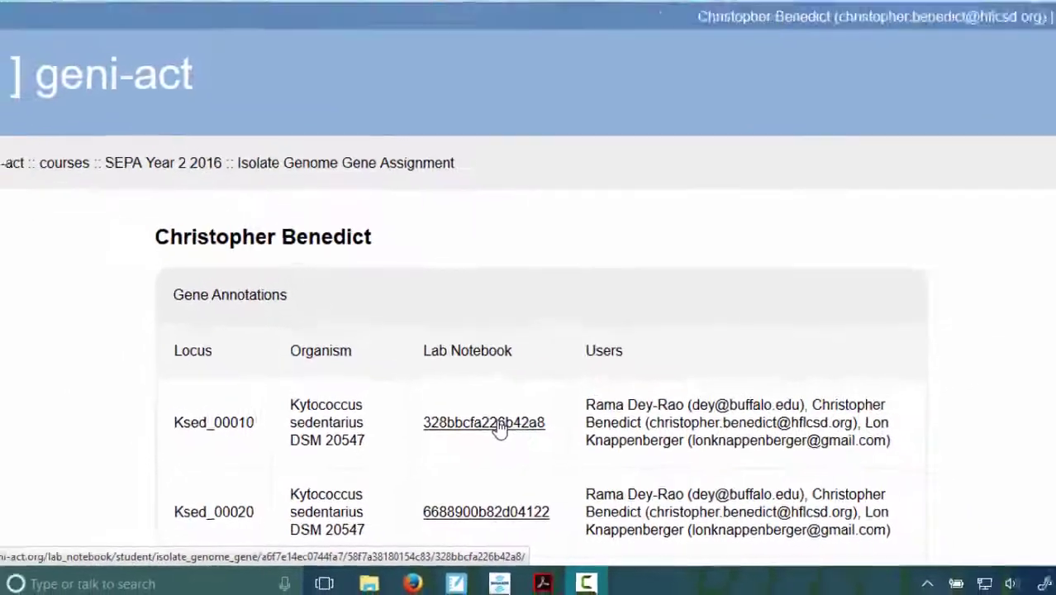
- Open the Ksed_00010 lab notebook and scroll to its Cellular Localization Data section
click(499, 425)
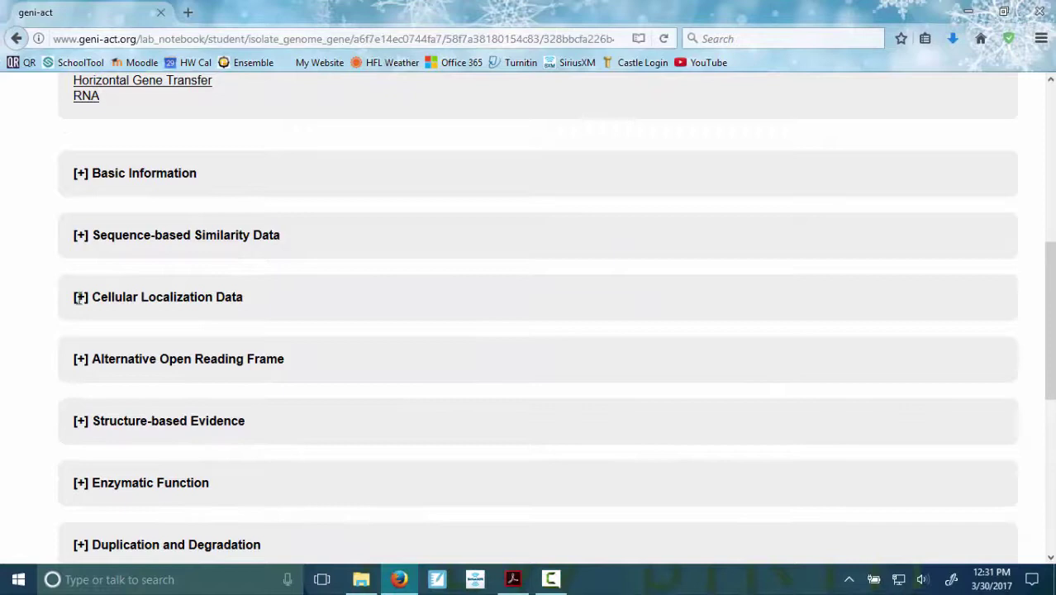
scroll(80, 299, up, 5)
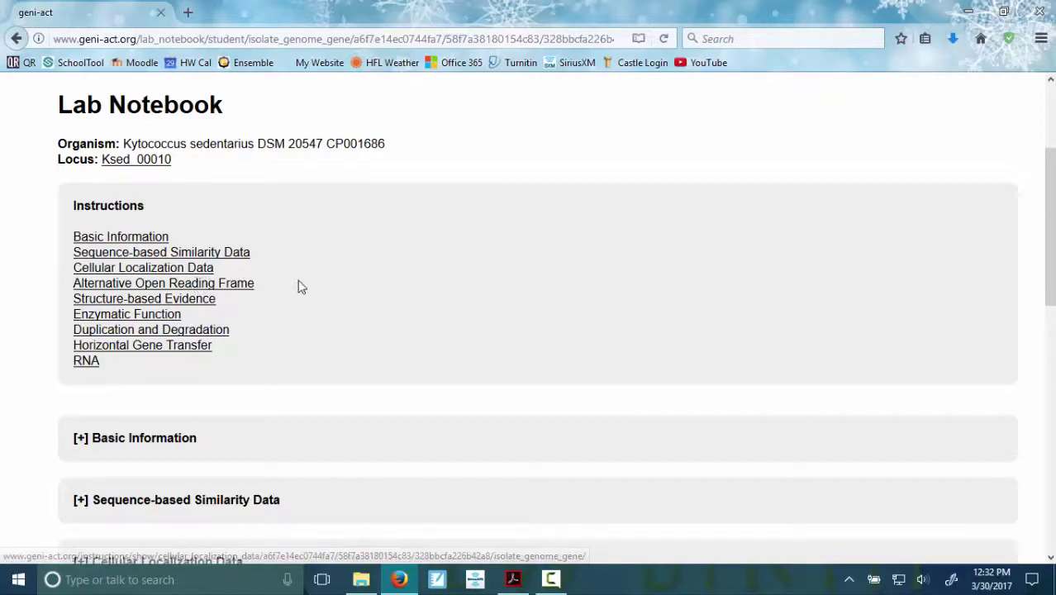
scroll(302, 295, down, 5)
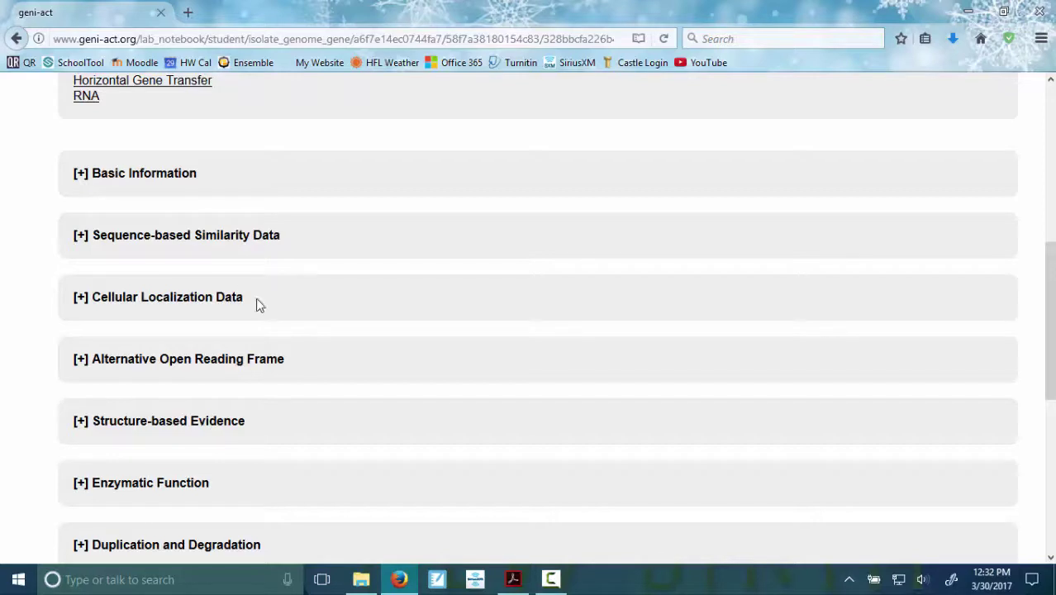
scroll(285, 307, down, 4)
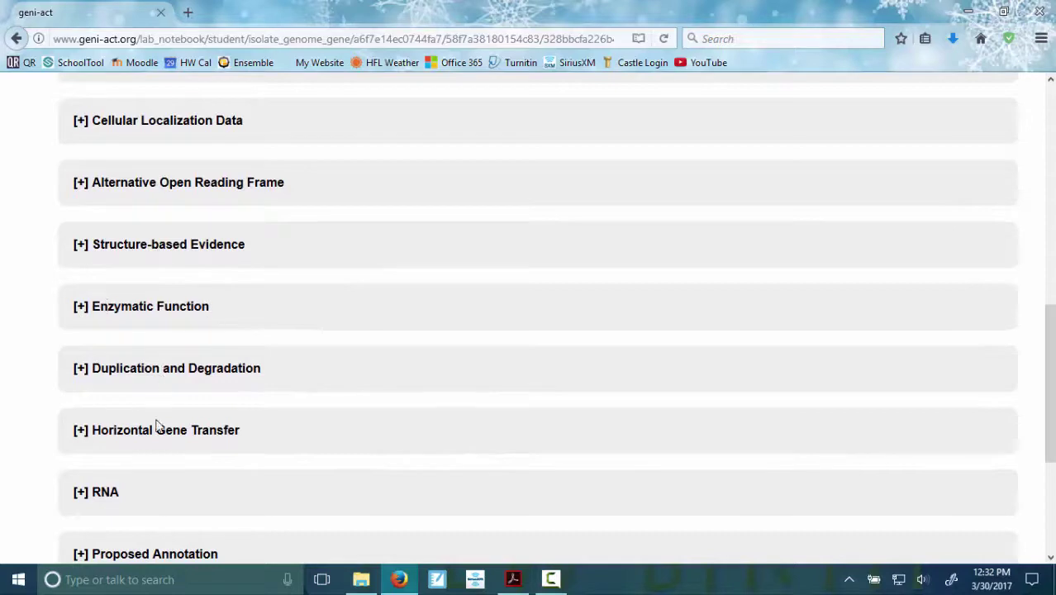
scroll(261, 366, up, 1)
scroll(261, 366, up, 3)
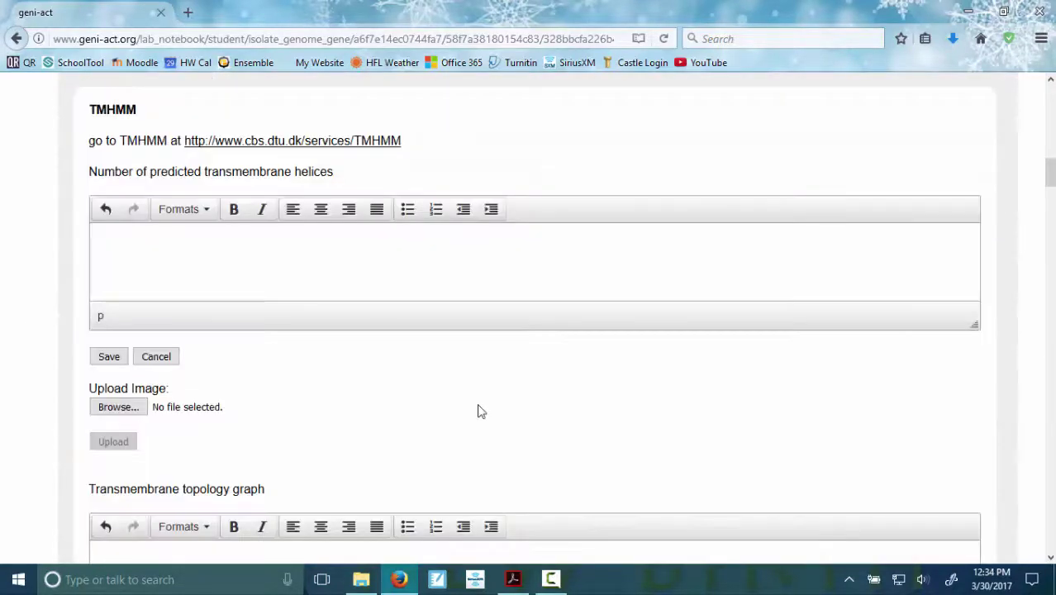
scroll(479, 411, up, 15)
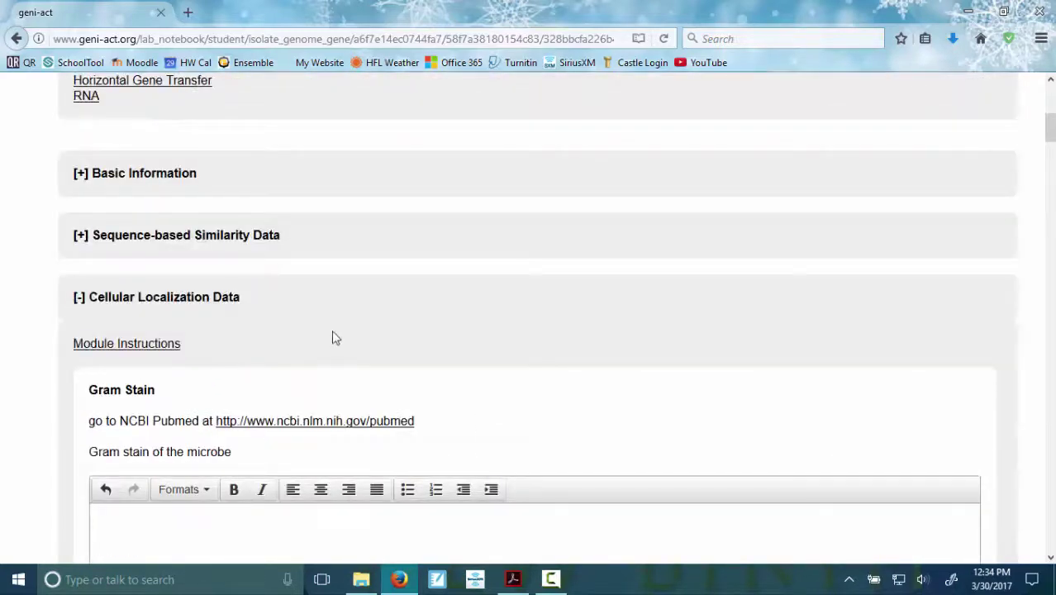
scroll(332, 337, down, 5)
scroll(370, 316, down, 1)
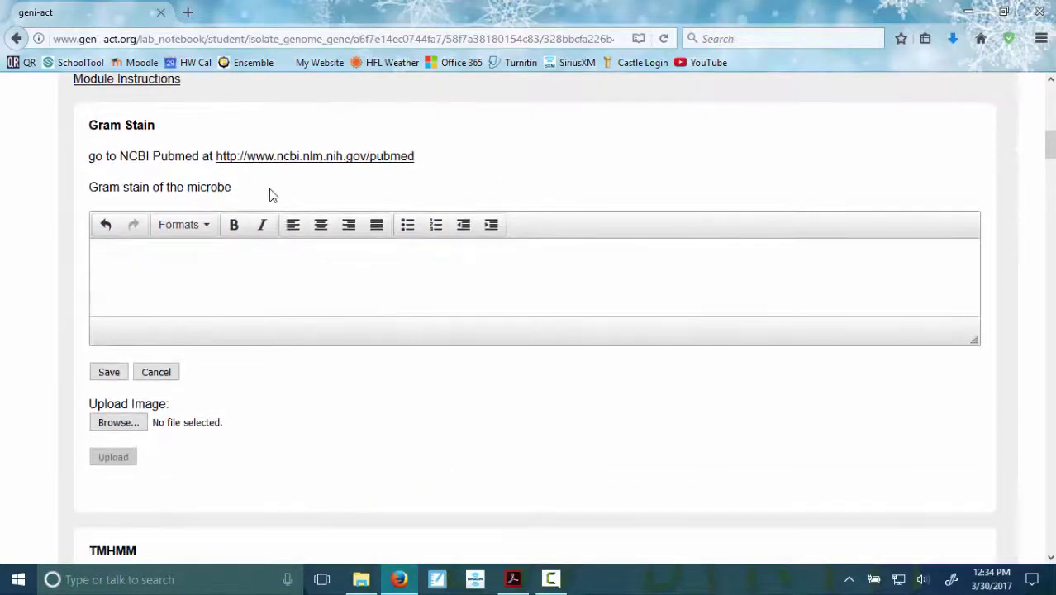
- Open PubMed in a new tab and search for 'Kytococcus sedentarius'
click(321, 161)
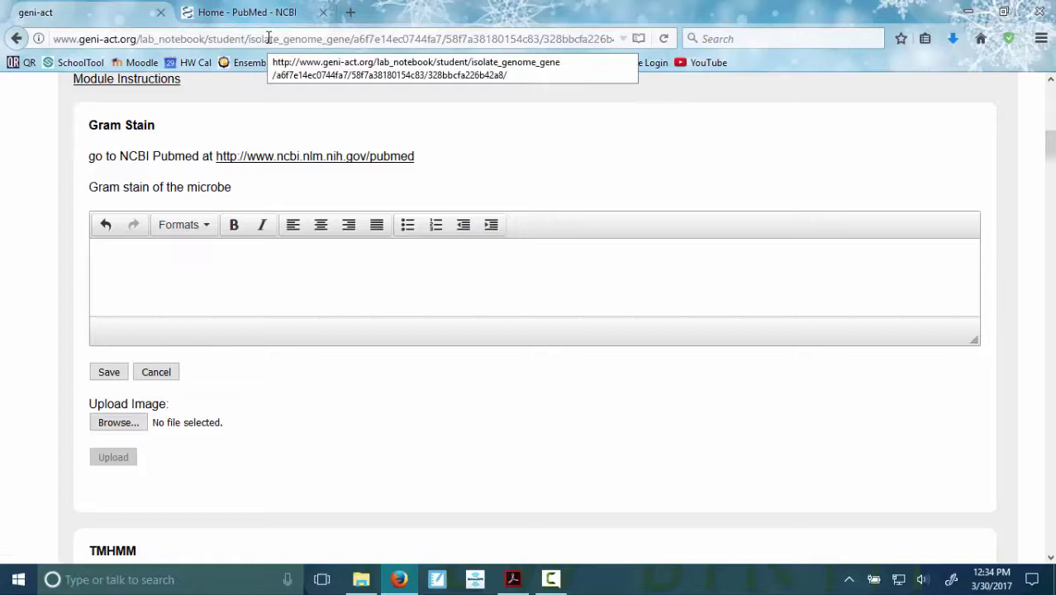
click(248, 12)
text(Ky)
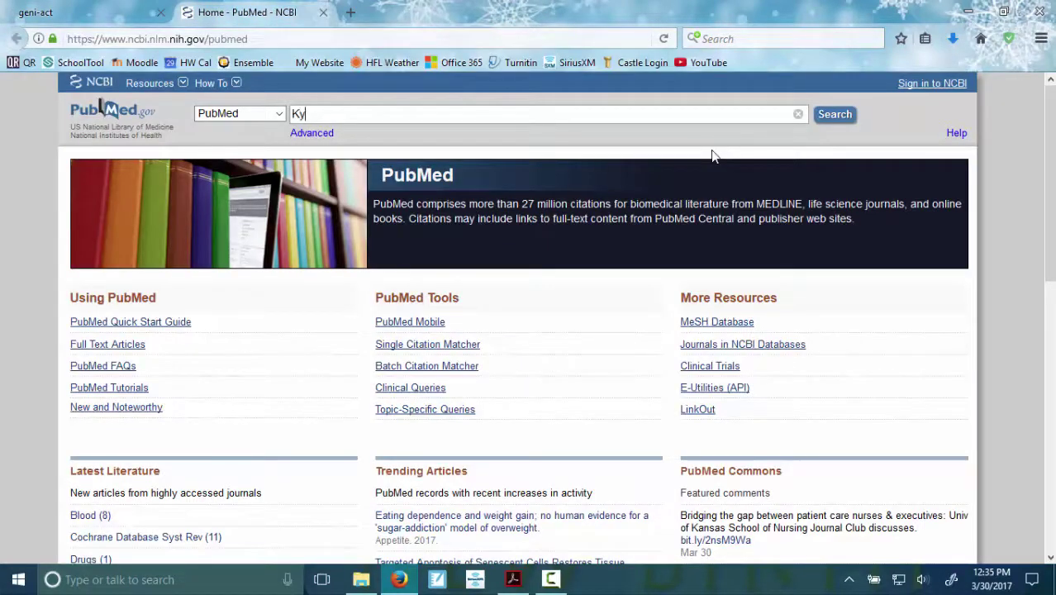
text(tococcus sedent)
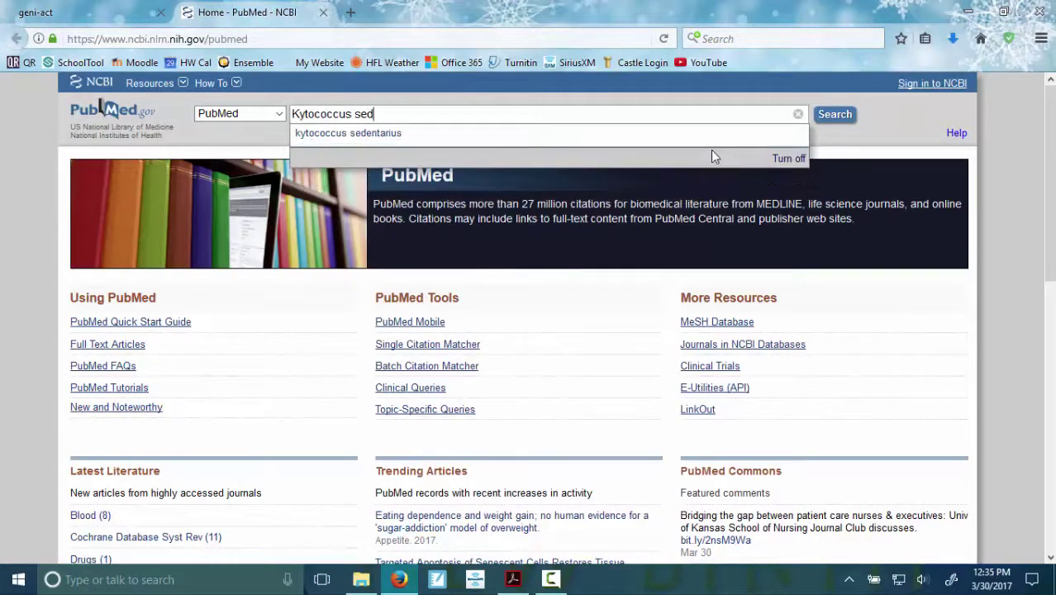
text(arius)
key(Return)
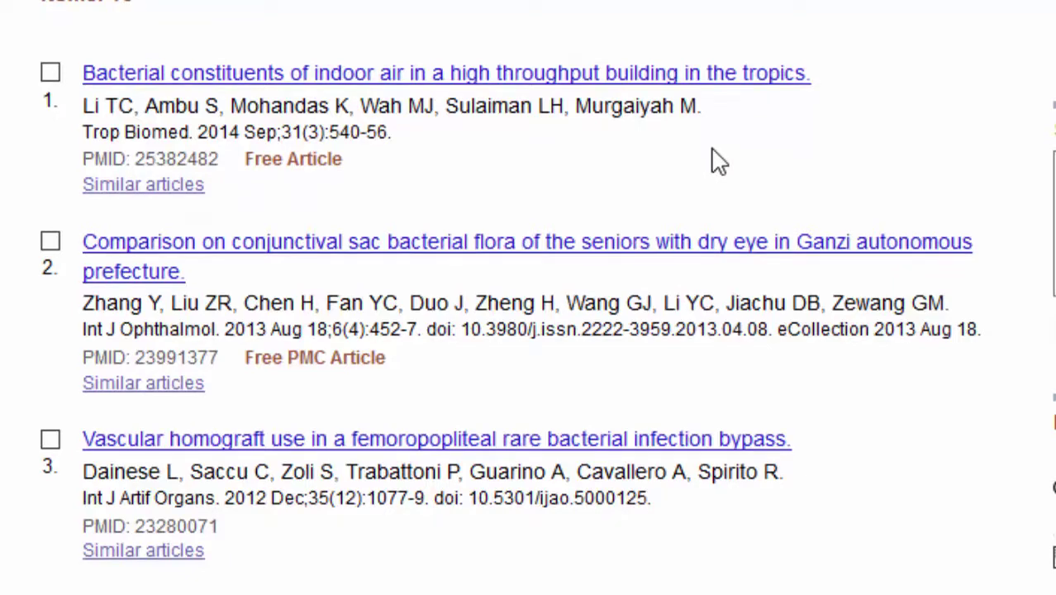
- Open result 7, 'Complete genome sequence of Kytococcus sedentarius type strain (541)'
scroll(717, 161, down, 2)
scroll(717, 161, down, 4)
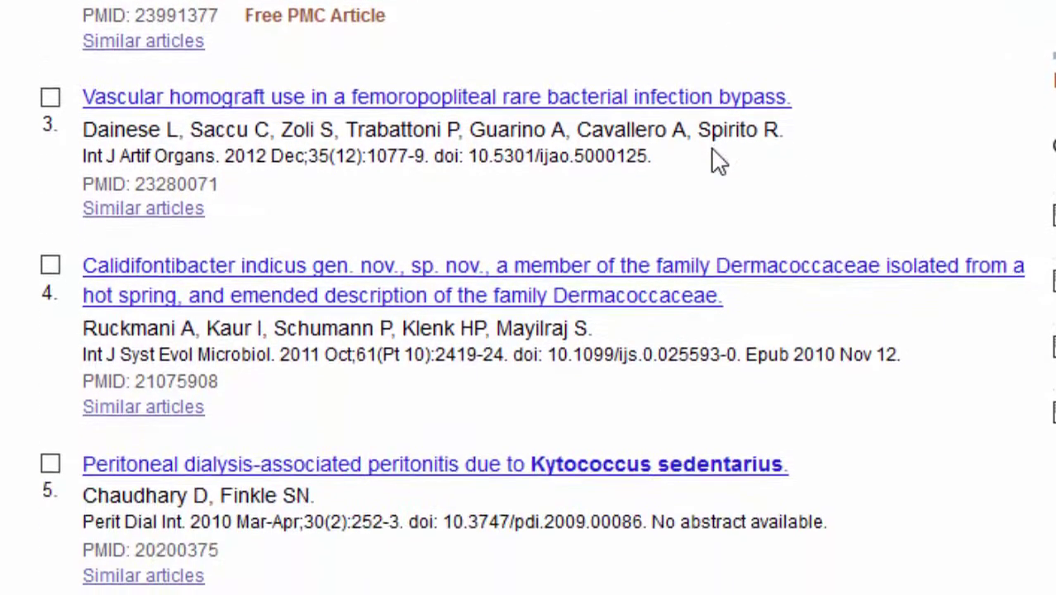
scroll(717, 161, down, 4)
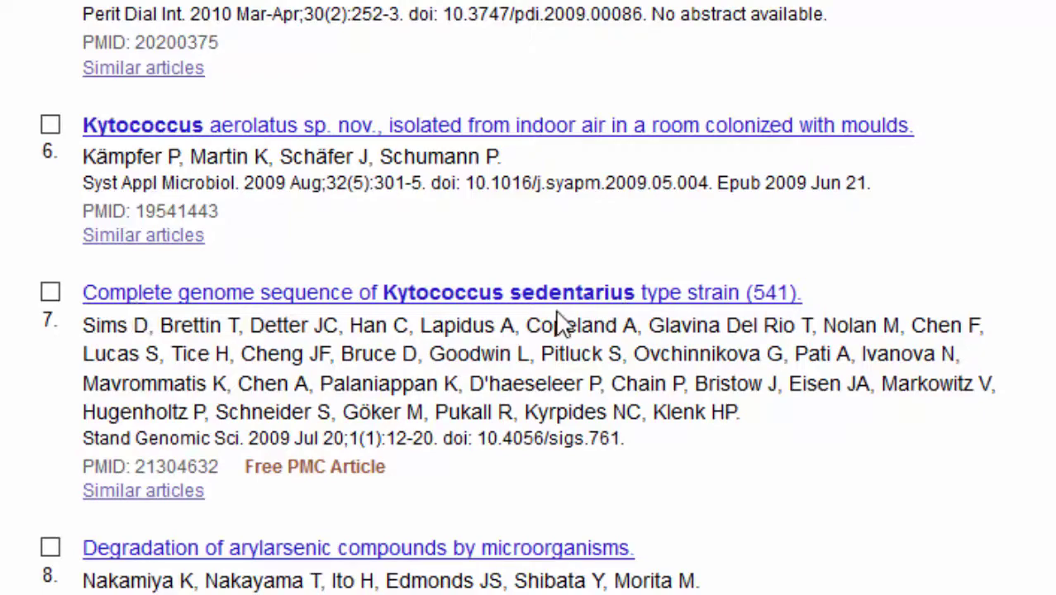
scroll(397, 116, up, 1)
scroll(382, 123, up, 8)
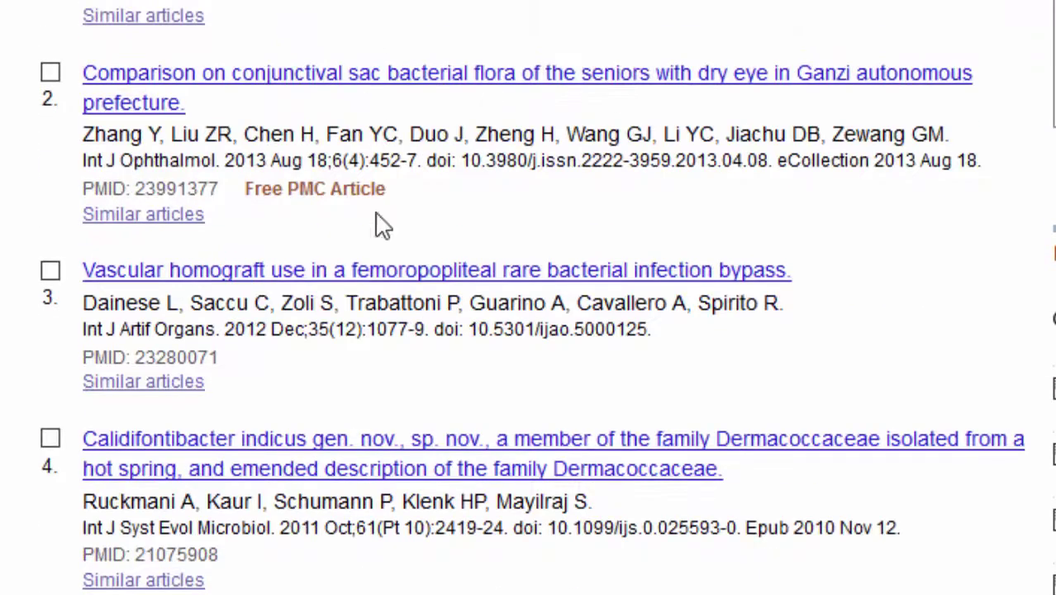
scroll(383, 416, down, 4)
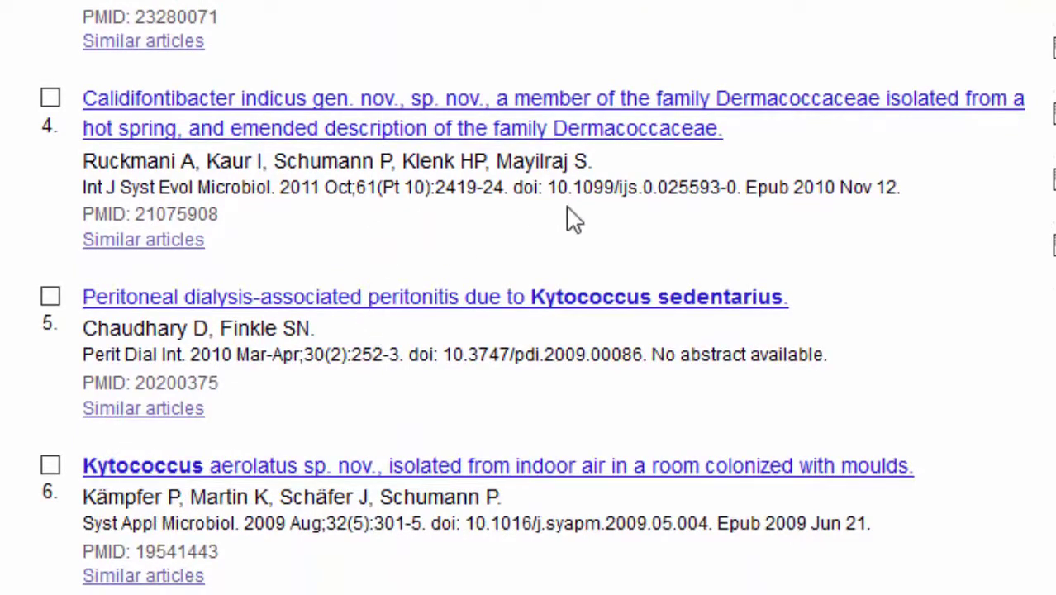
scroll(536, 246, down, 4)
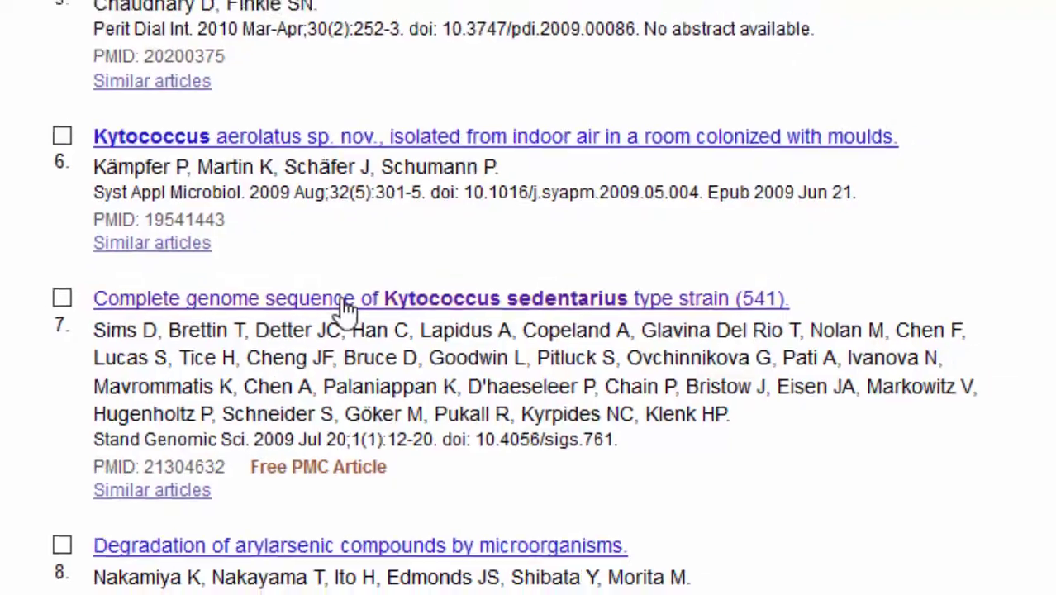
click(342, 295)
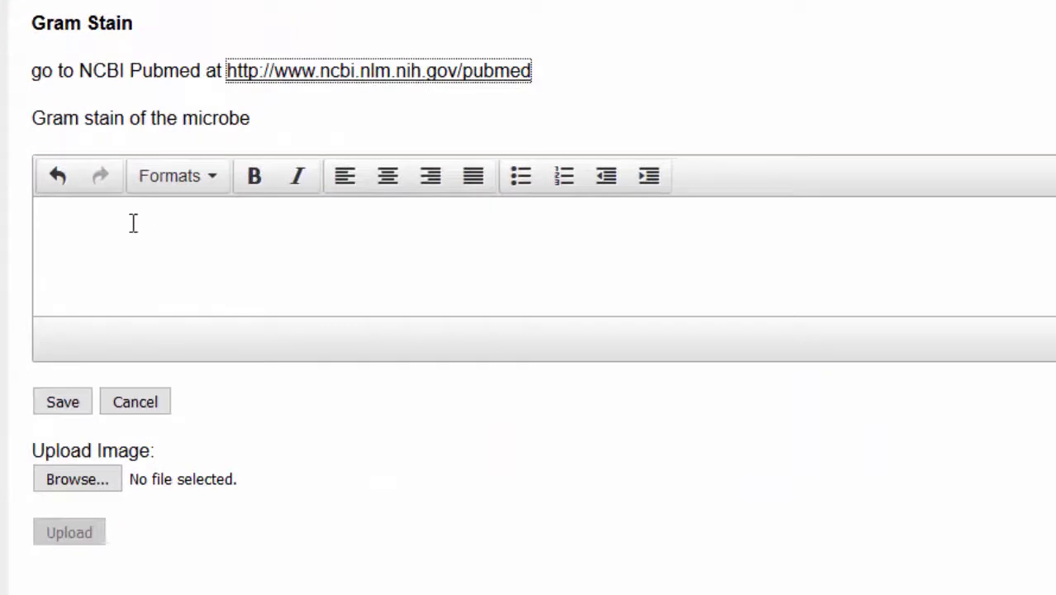
- Enter 'Gram +' as the Gram Stain answer and start a new line below it
click(156, 232)
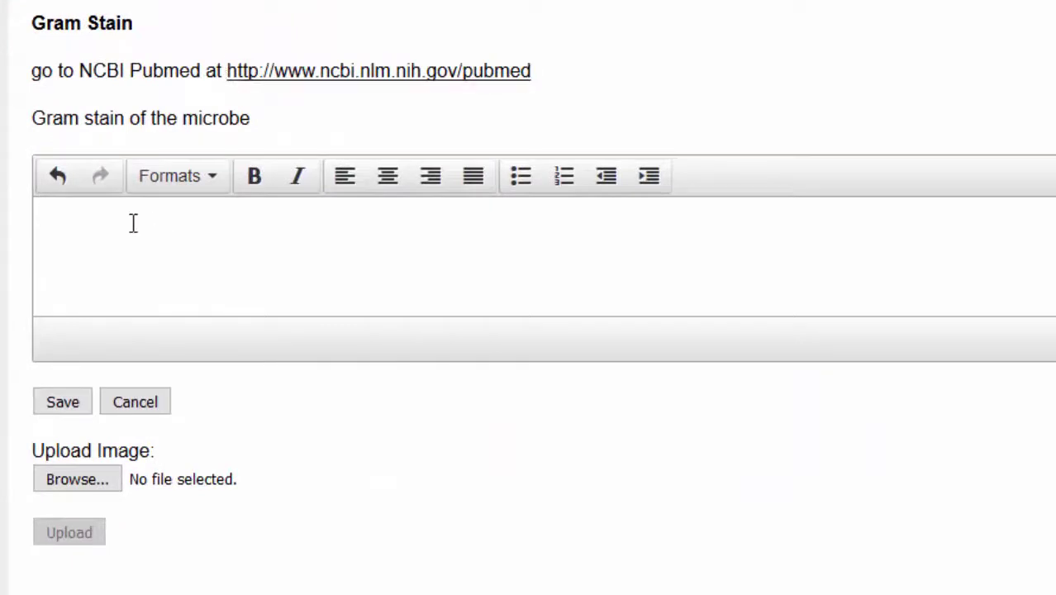
text(Gram +)
key(Return)
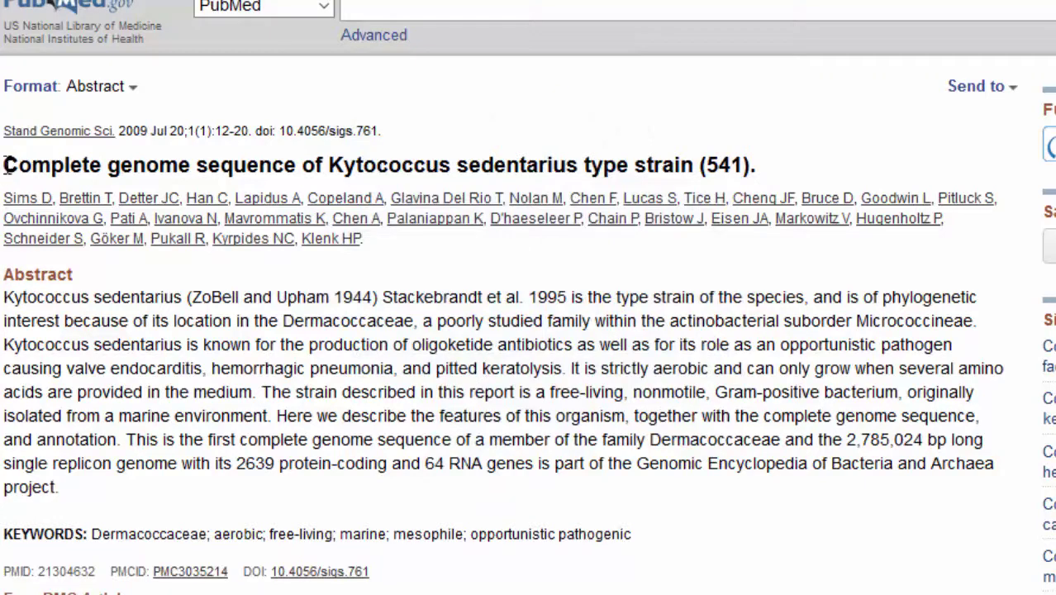
- Copy the genome article's title and abstract and paste them into the Gram Stain answer
drag(6, 165, 257, 483)
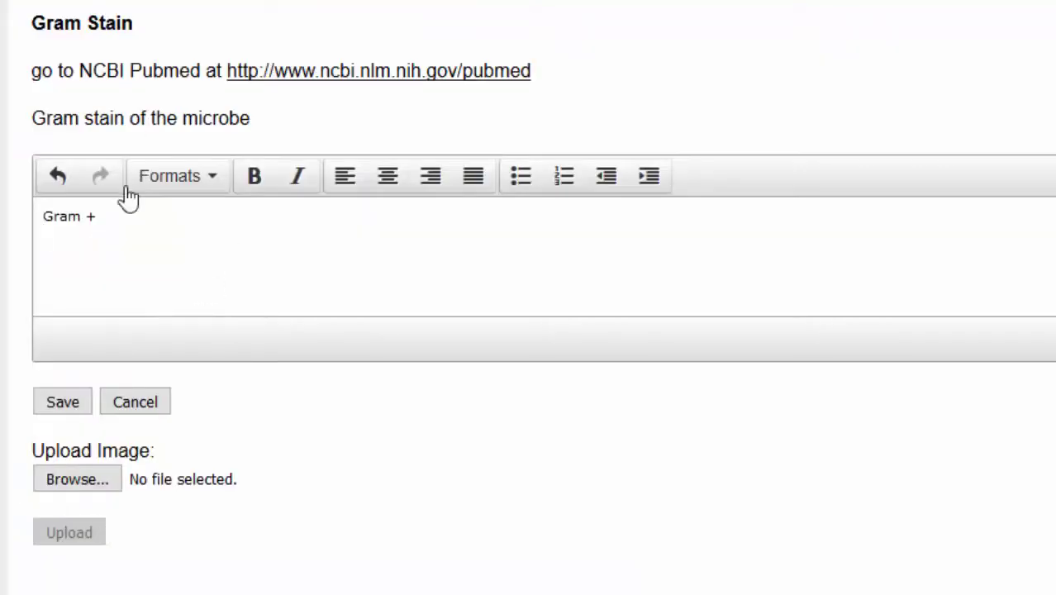
click(88, 281)
key(ctrl+a)
key(ctrl+v)
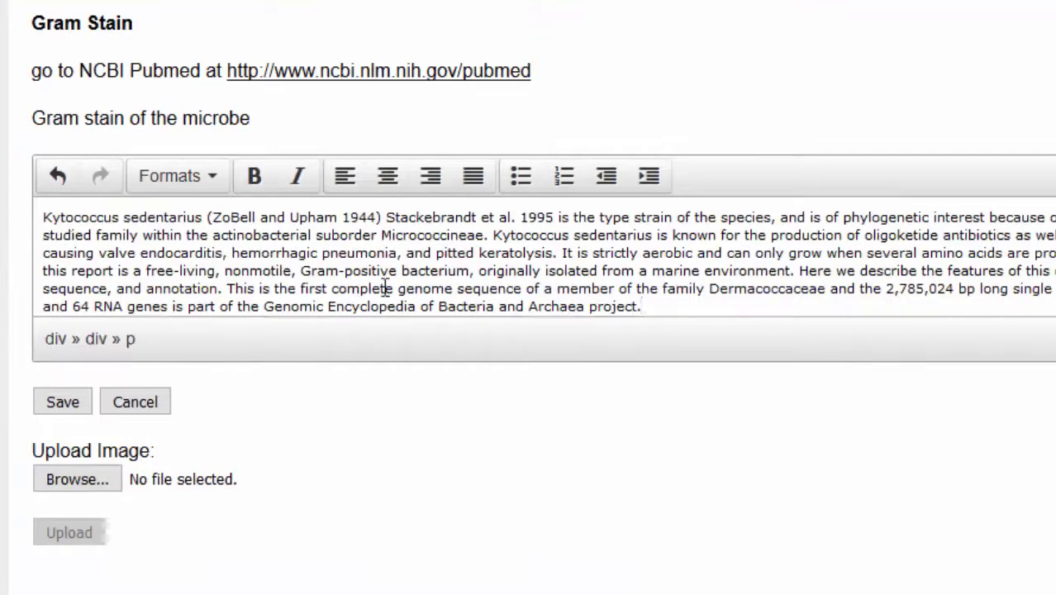
scroll(380, 280, up, 5)
scroll(136, 271, up, 2)
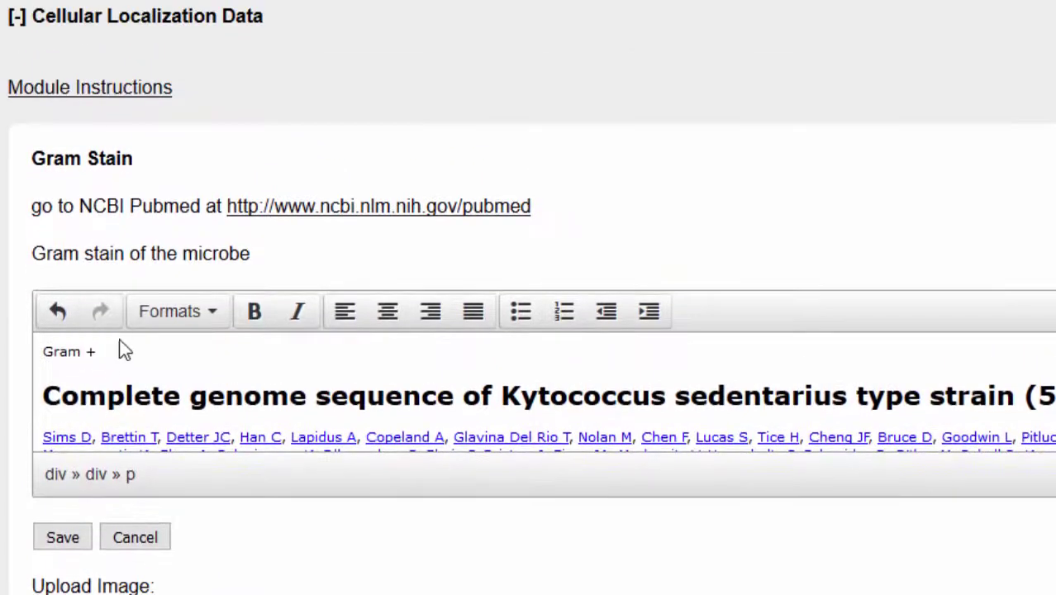
- Add the note 'The follwing was retrieved 3/30/17, from' with the pasted PubMed URL under Gram +
click(124, 354)
key(Return)
text(The follwing was retrieved 3/30/17, from)
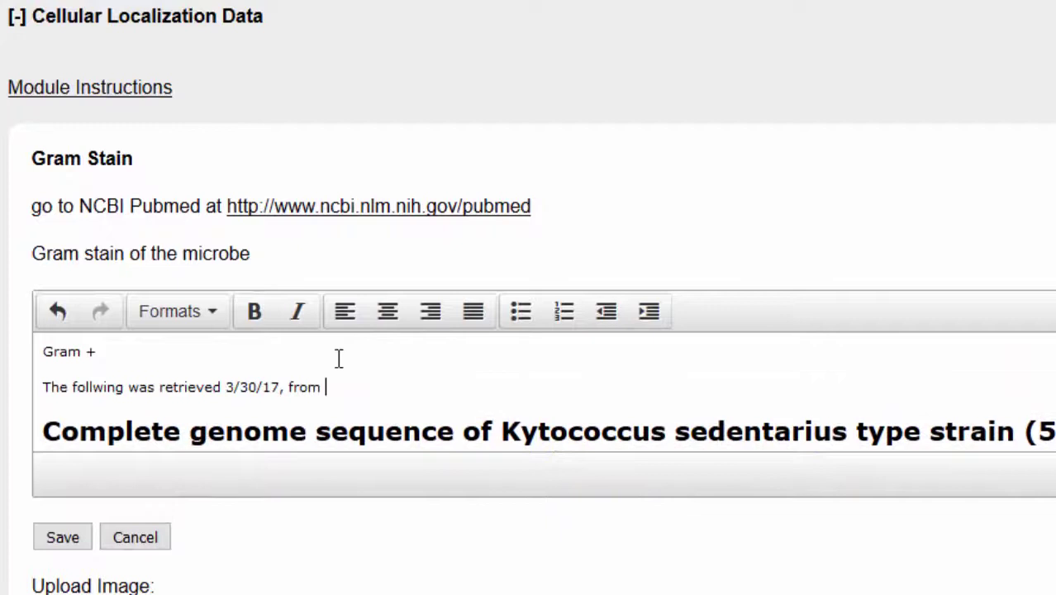
text(https://www.ncbi.nlm.nih.gov/pubmed/21304632)
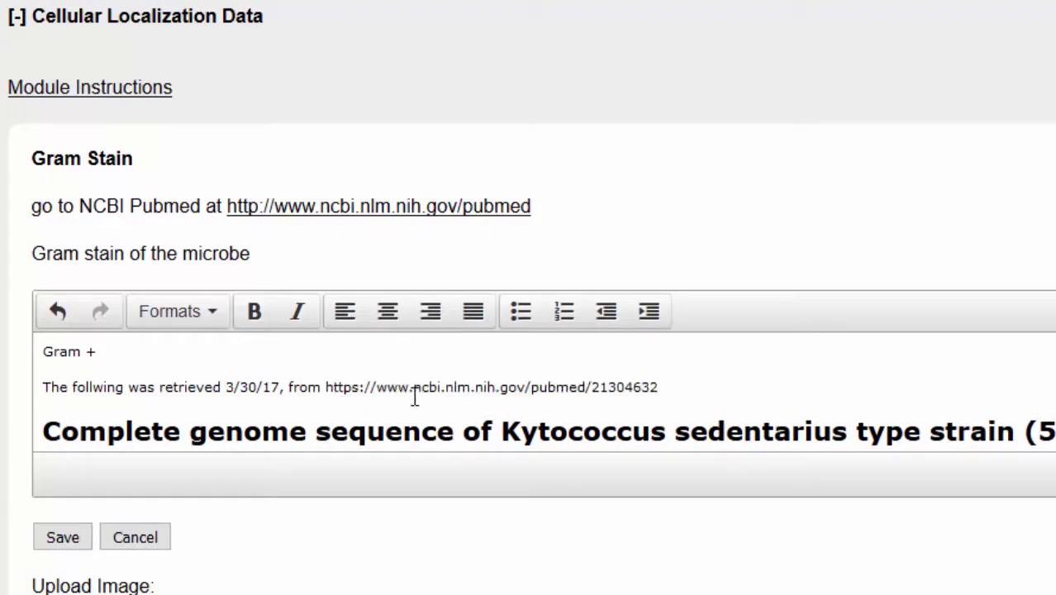
text(:)
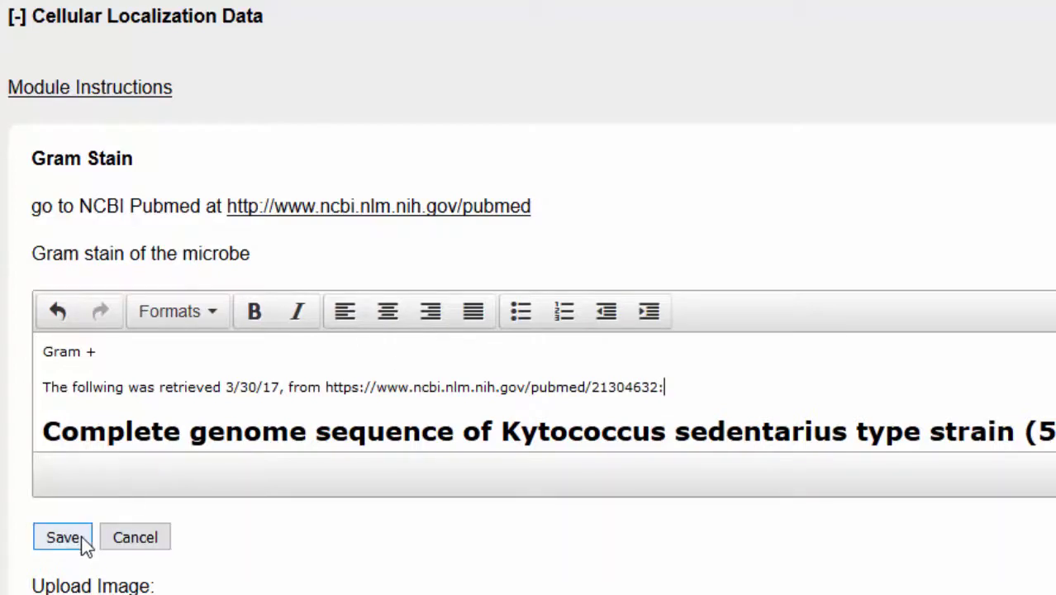
- Scroll the notebook down to the TMHMM transmembrane helices question
scroll(527, 546, down, 5)
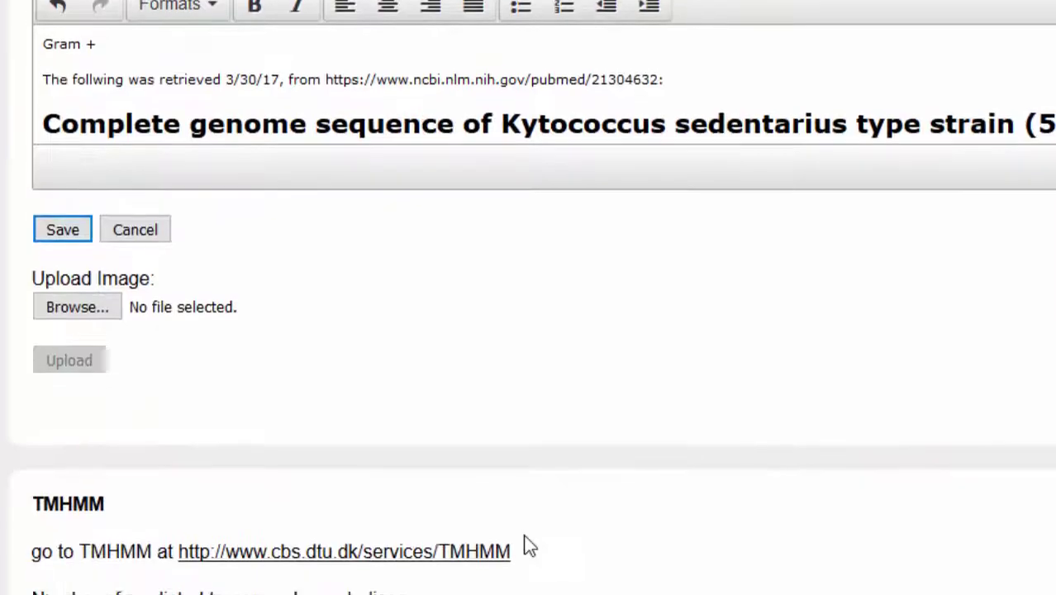
scroll(541, 533, up, 3)
scroll(544, 529, down, 2)
scroll(545, 524, down, 4)
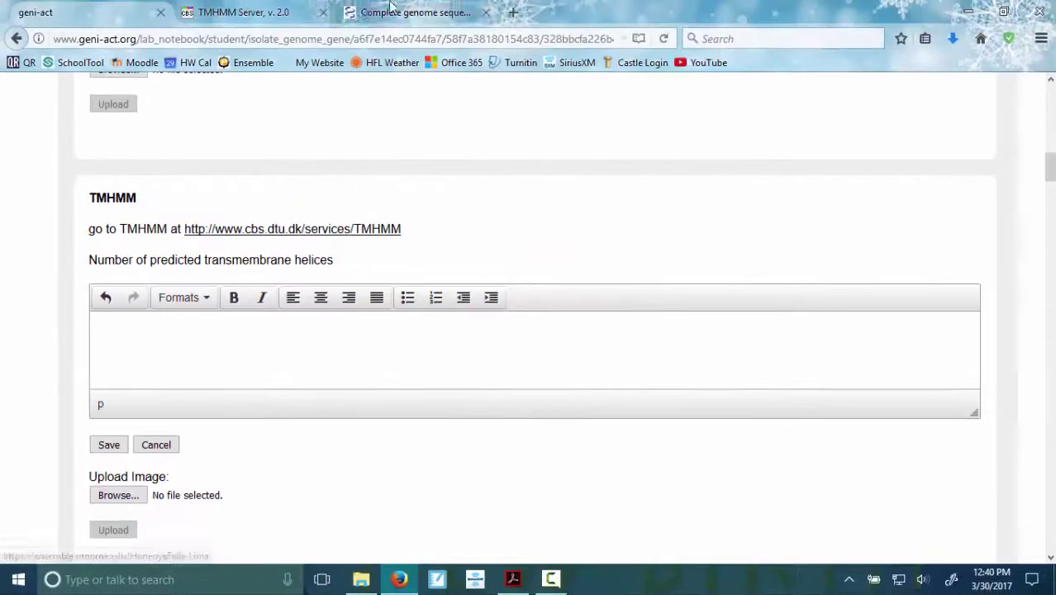
- Bring the TMHMM Server v. 2.0 submission page to the front
click(266, 10)
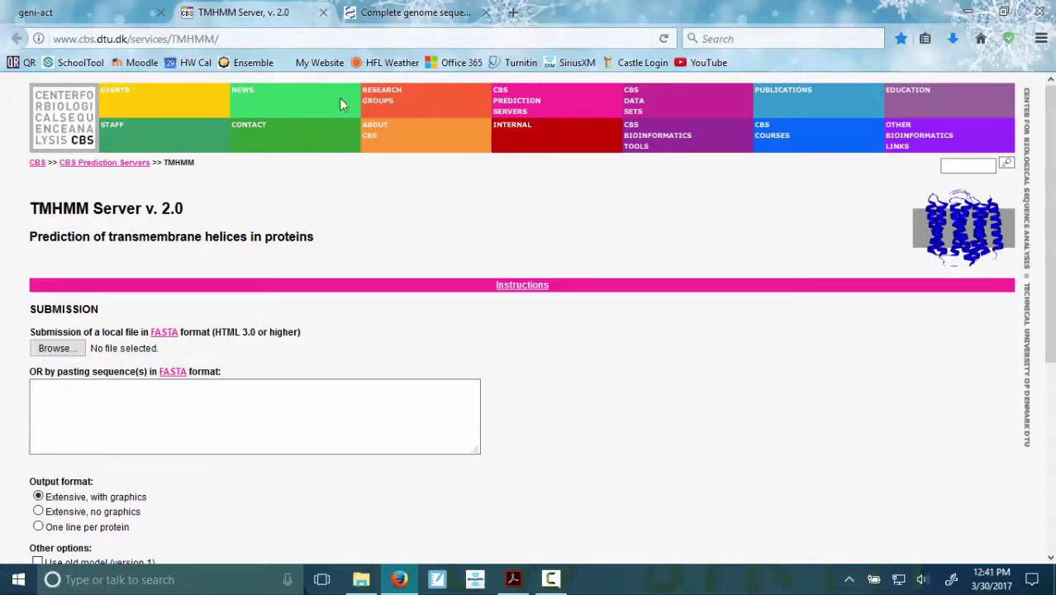
- Copy the whole Ksed_00010 amino acid sequence from the notebook's Basic Information section
click(99, 14)
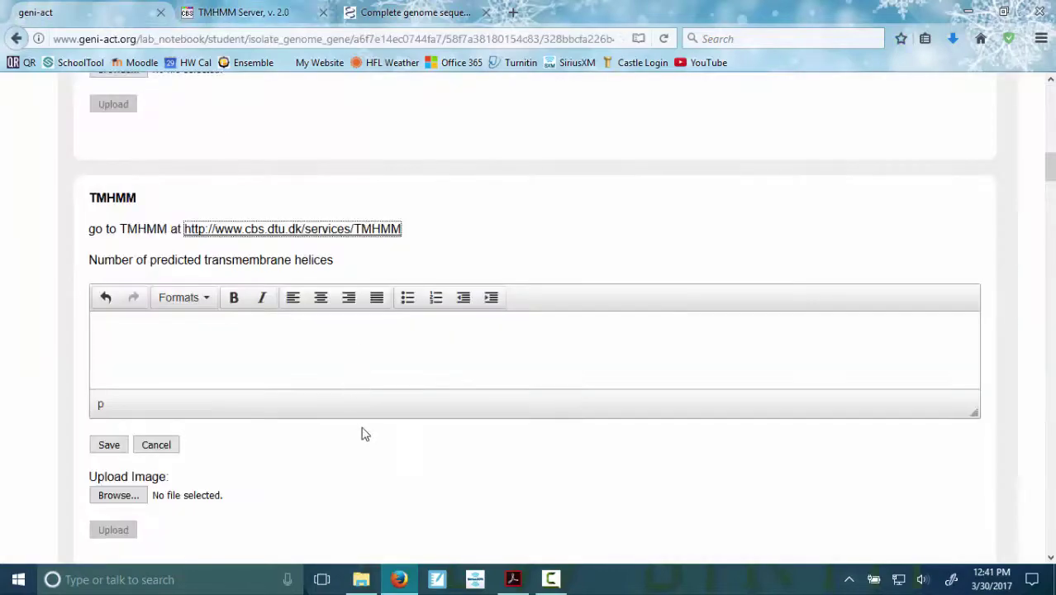
scroll(363, 432, up, 15)
scroll(328, 425, down, 3)
scroll(328, 425, down, 3)
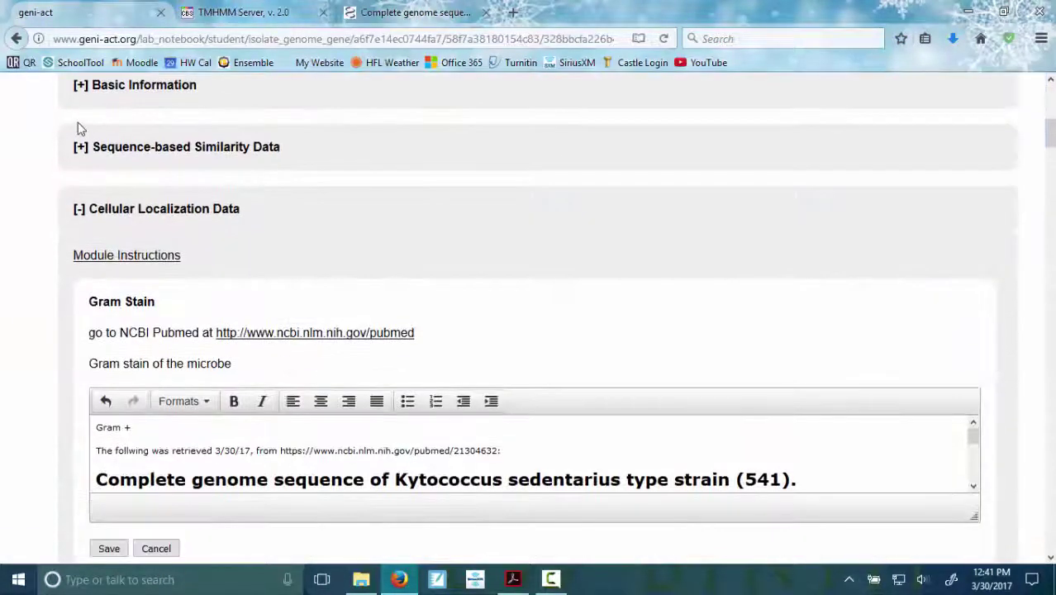
click(80, 86)
scroll(239, 401, down, 10)
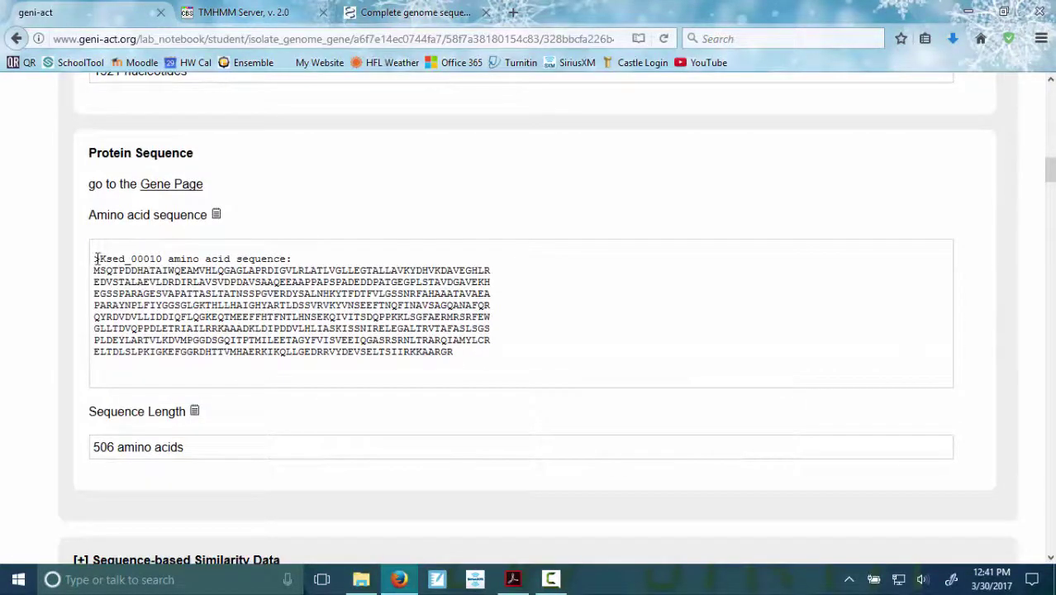
drag(96, 257, 450, 357)
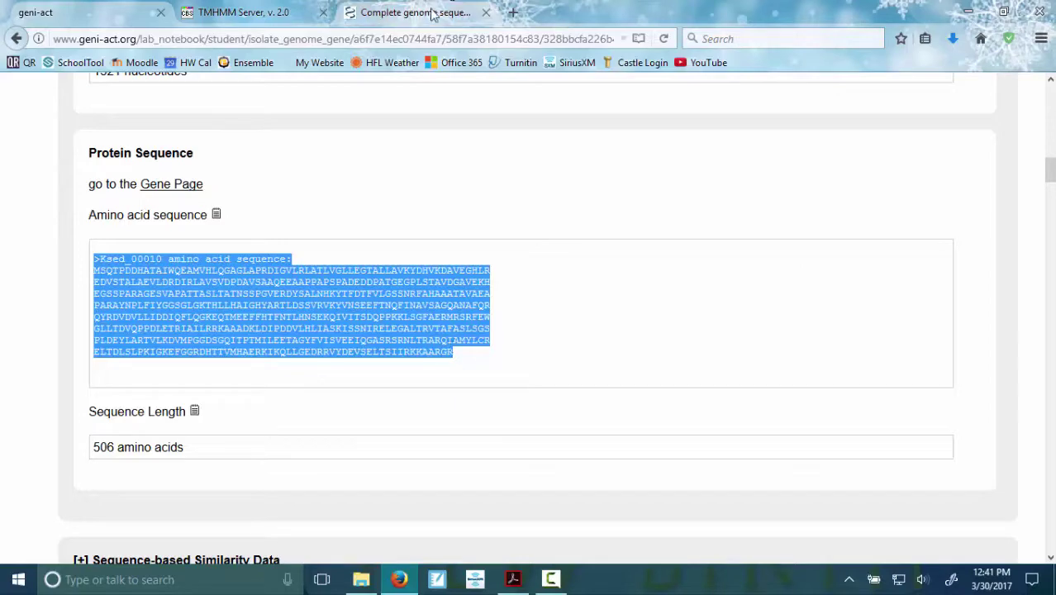
click(248, 13)
- Paste the Ksed_00010 sequence into TMHMM and submit it for transmembrane helix prediction
click(123, 409)
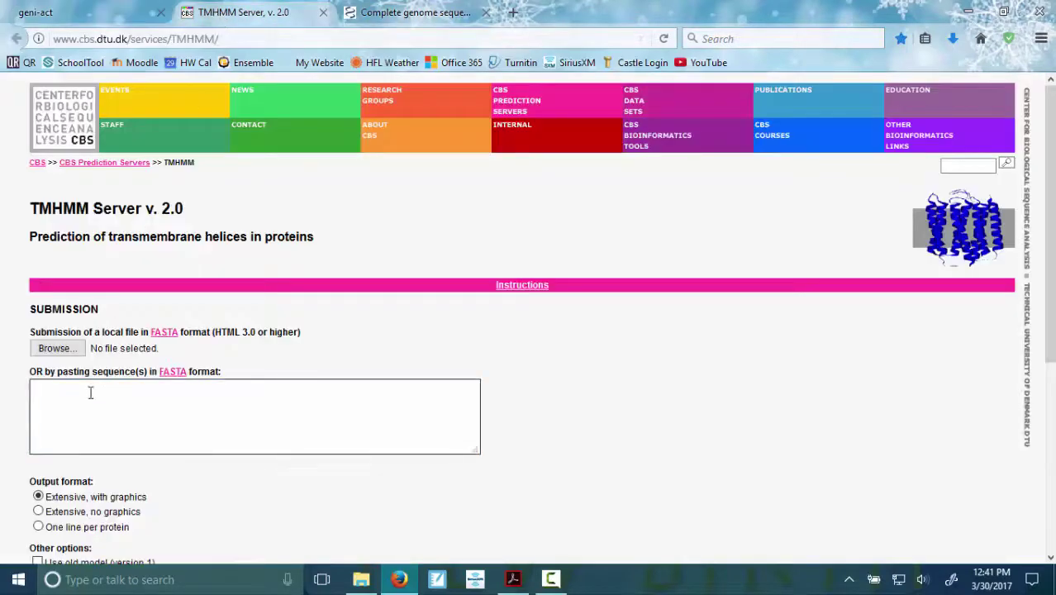
key(ctrl+v)
scroll(584, 410, down, 3)
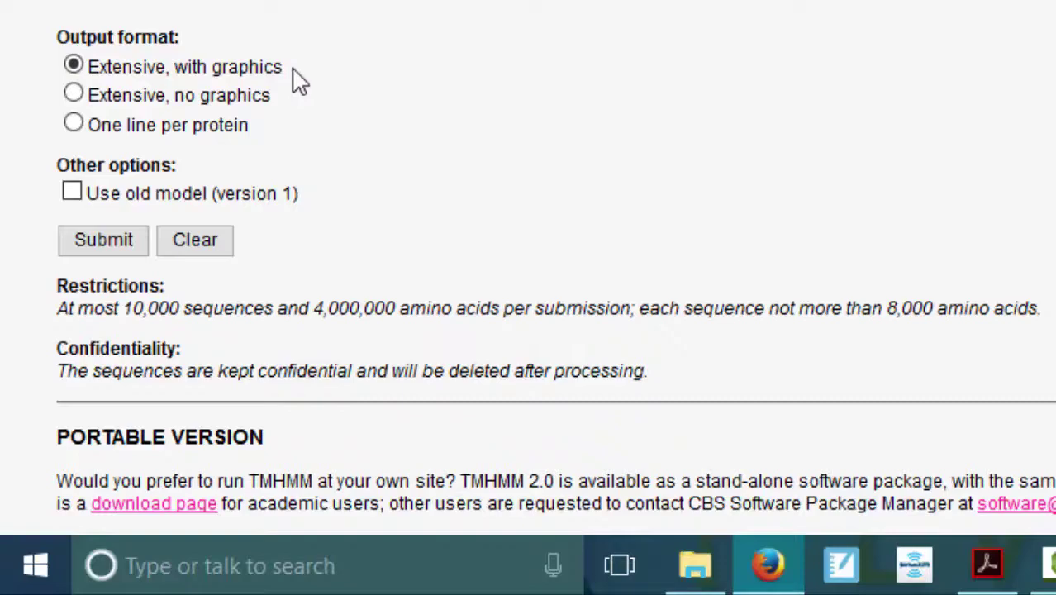
click(115, 247)
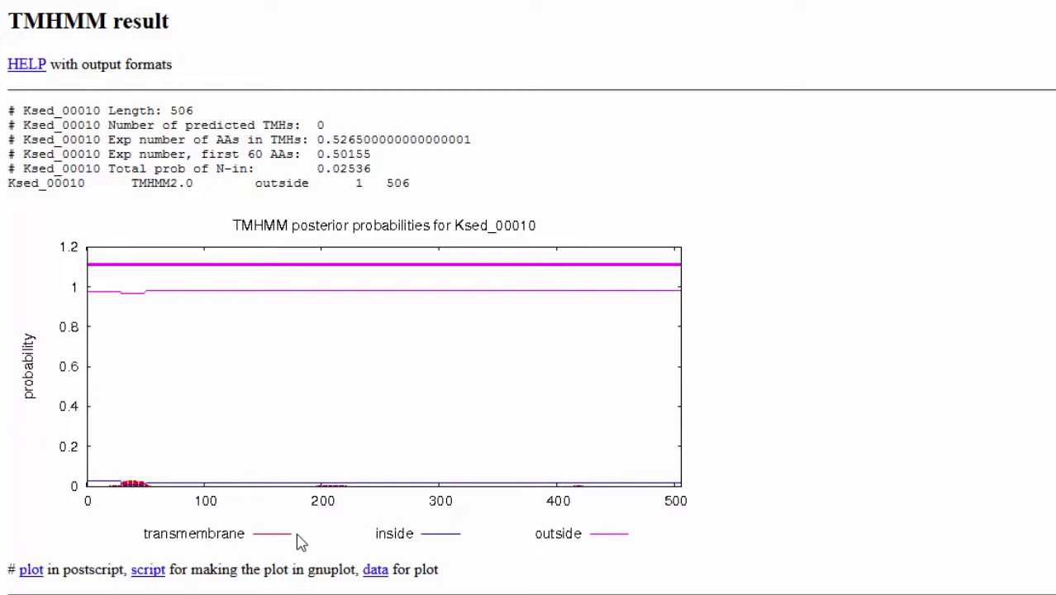
- Capture the TMHMM result text and probability plot with Snipping Tool
click(112, 594)
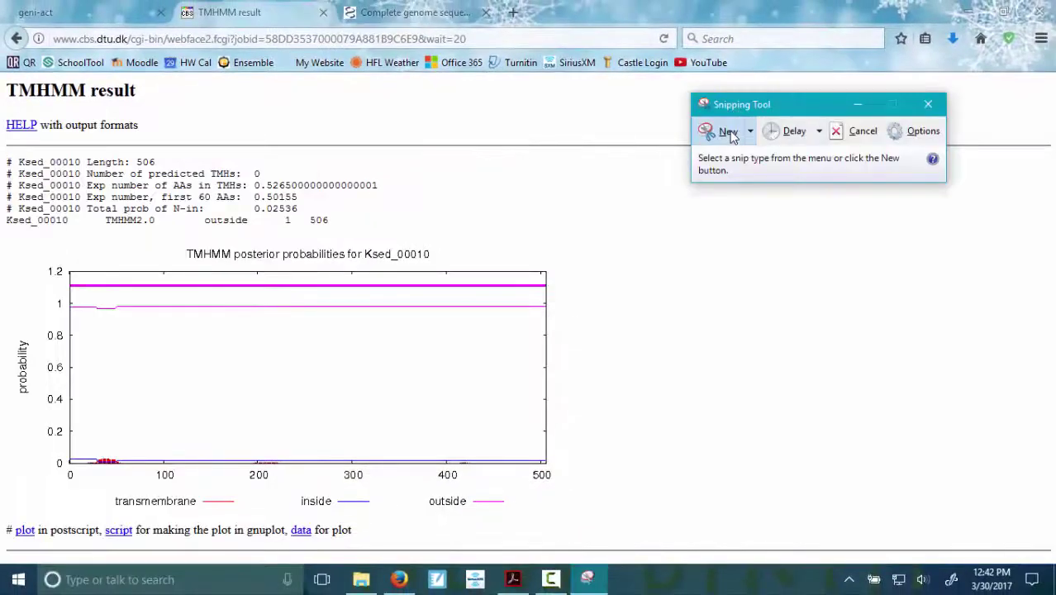
click(712, 130)
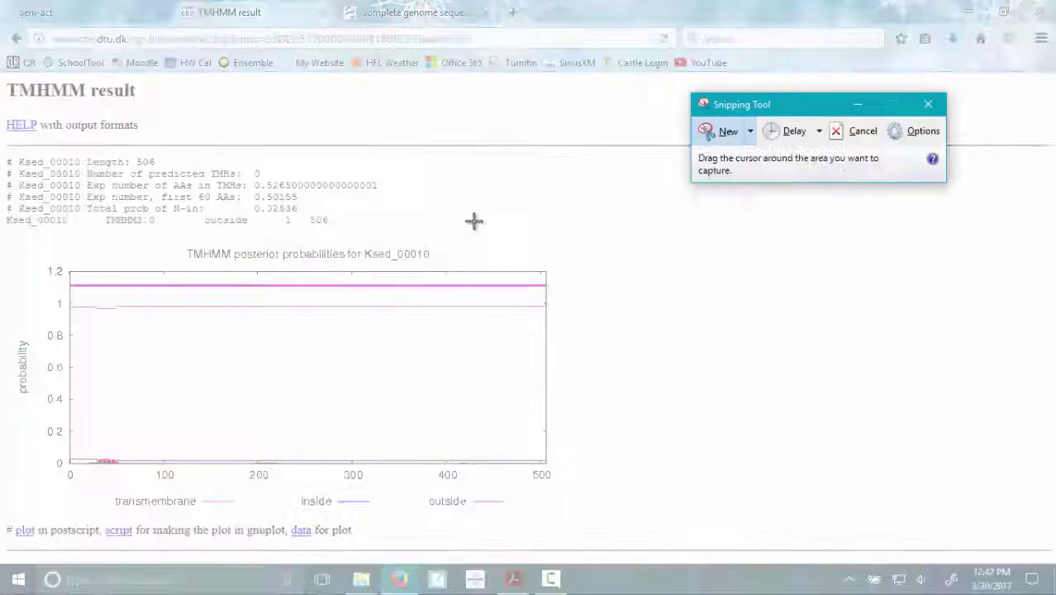
drag(2, 150, 549, 513)
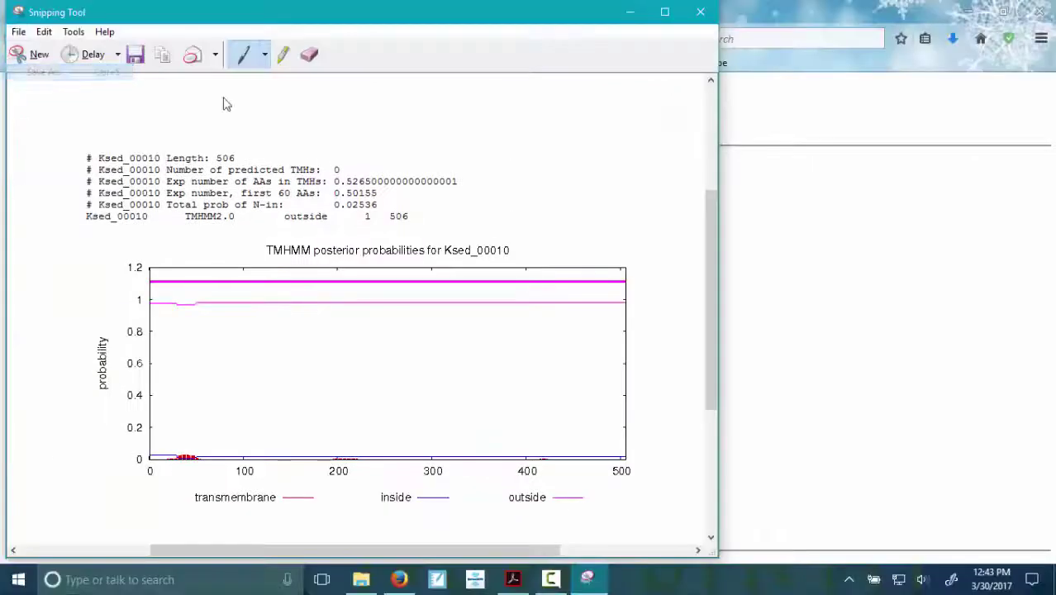
- Start saving the capture to the Desktop, selecting the default file name to replace
key(ctrl+s)
scroll(87, 177, up, 2)
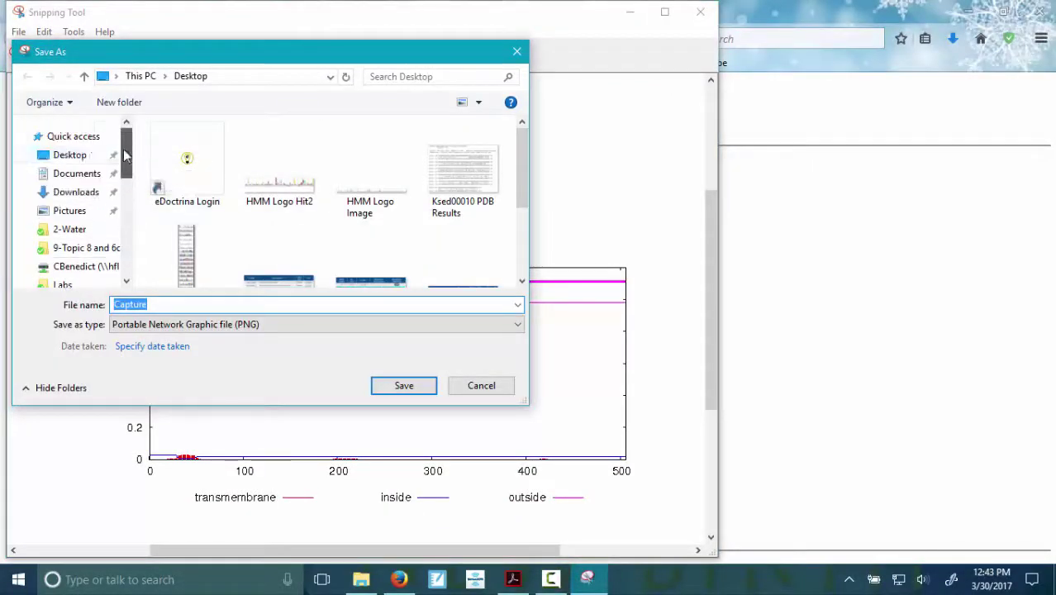
click(87, 157)
click(174, 304)
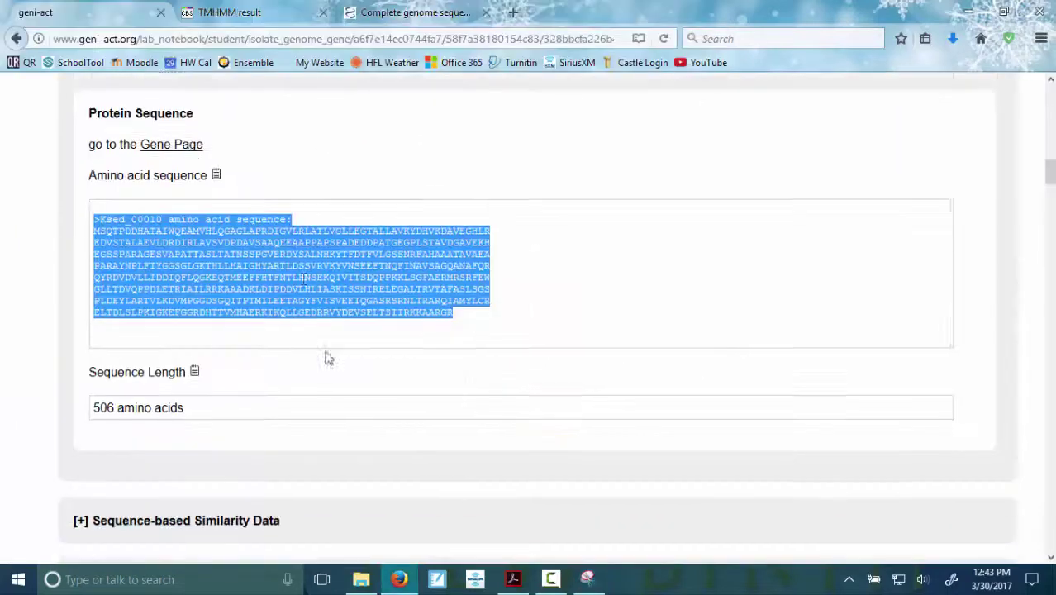
- Upload TMHMM Ksed 00010.PNG as the topology graph and remove the stray image from the helices box
scroll(327, 363, down, 10)
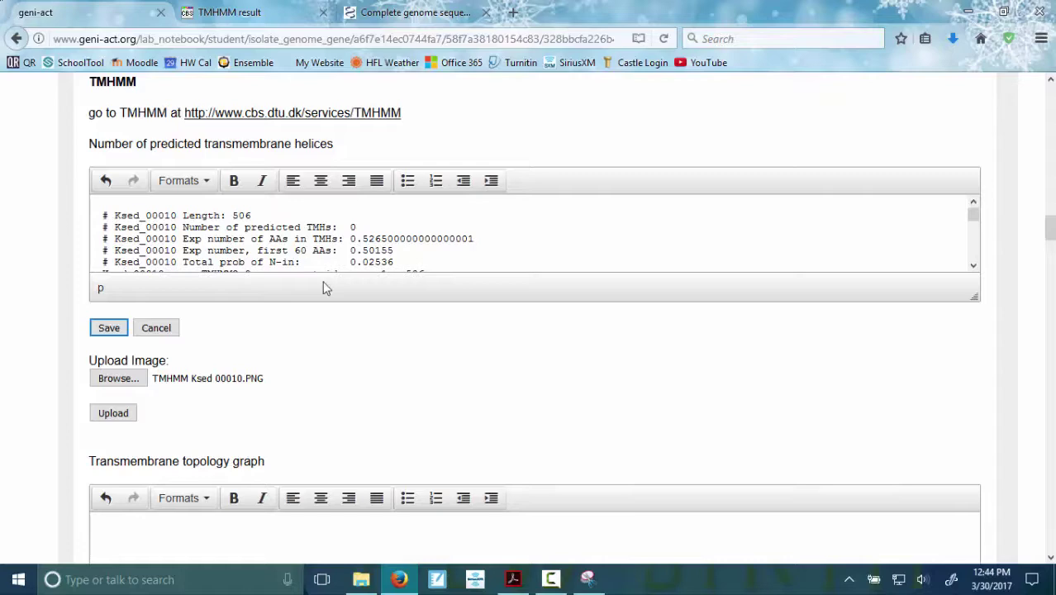
scroll(345, 361, down, 2)
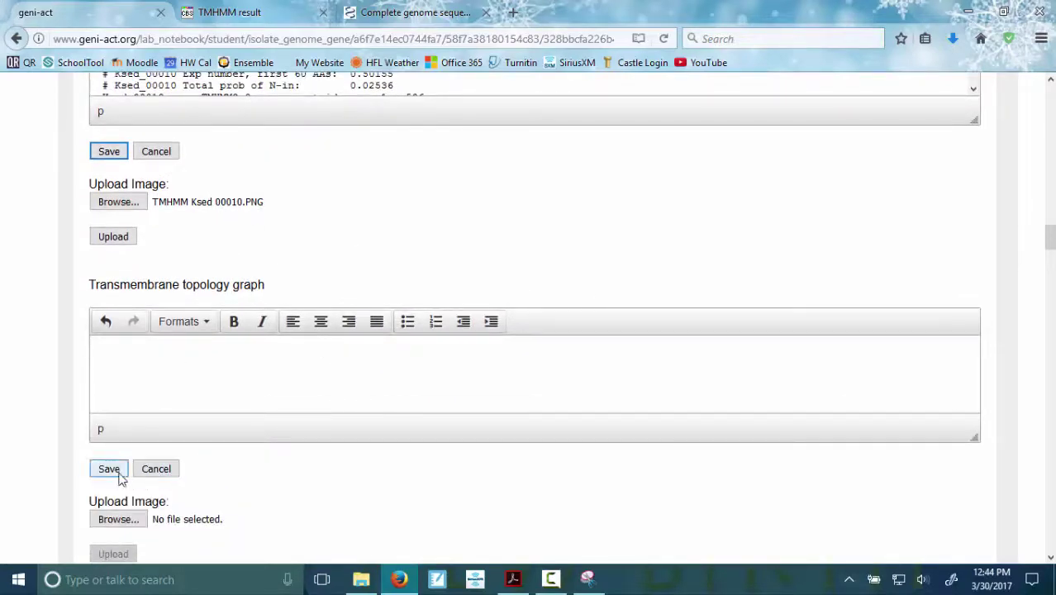
click(135, 522)
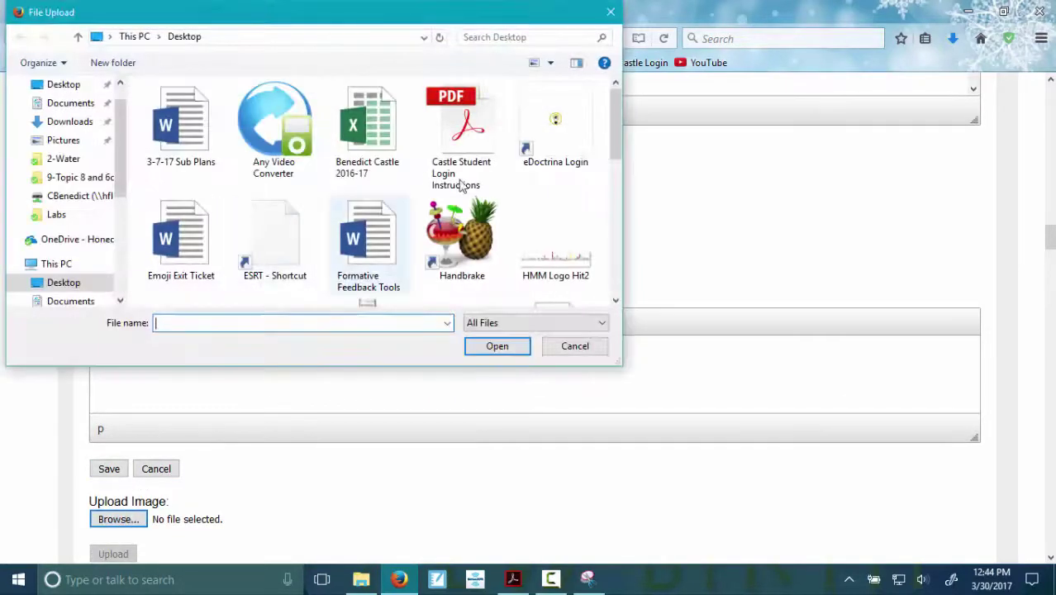
drag(615, 137, 615, 242)
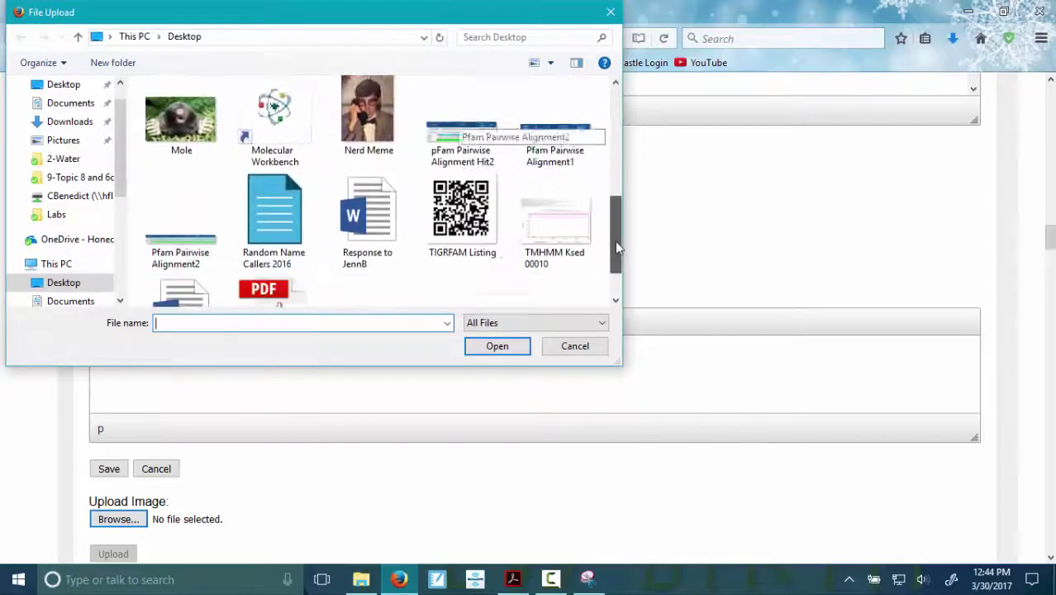
double_click(545, 227)
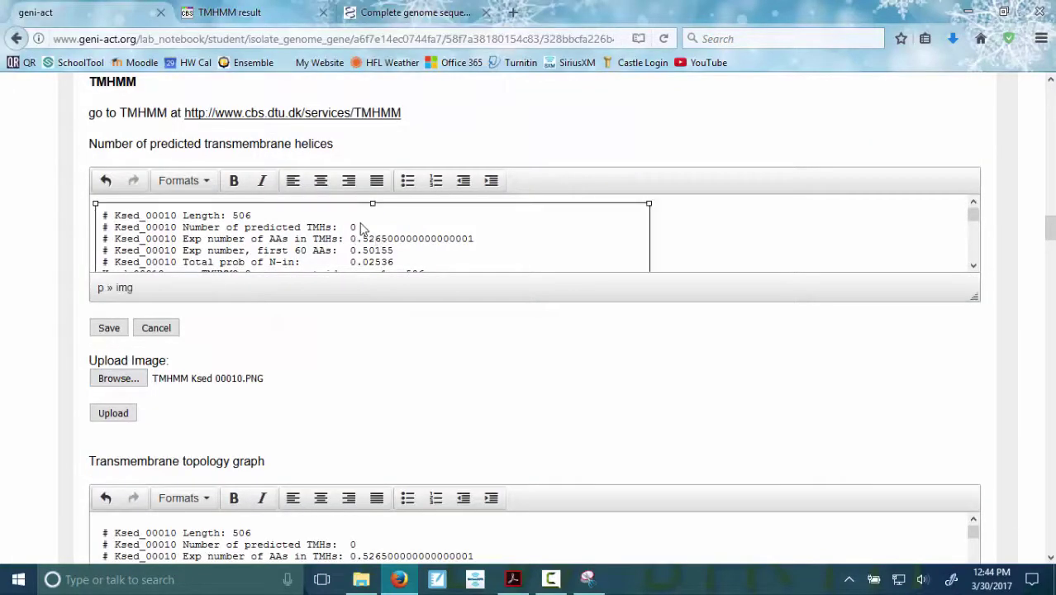
key(Delete)
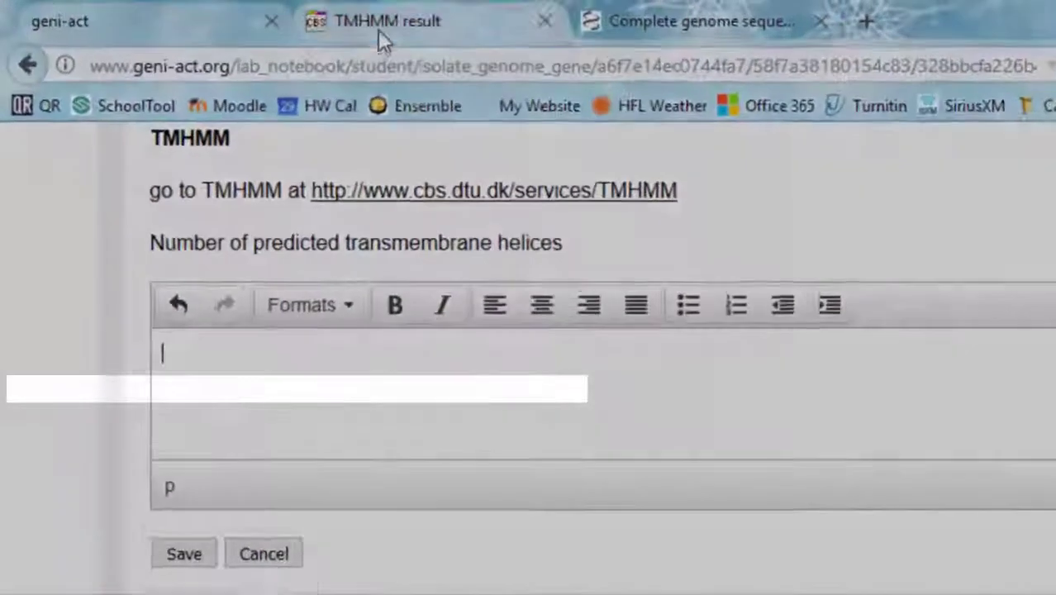
- Check the TMHMM result and answer '0 transmembrane helices predicted.'
click(248, 13)
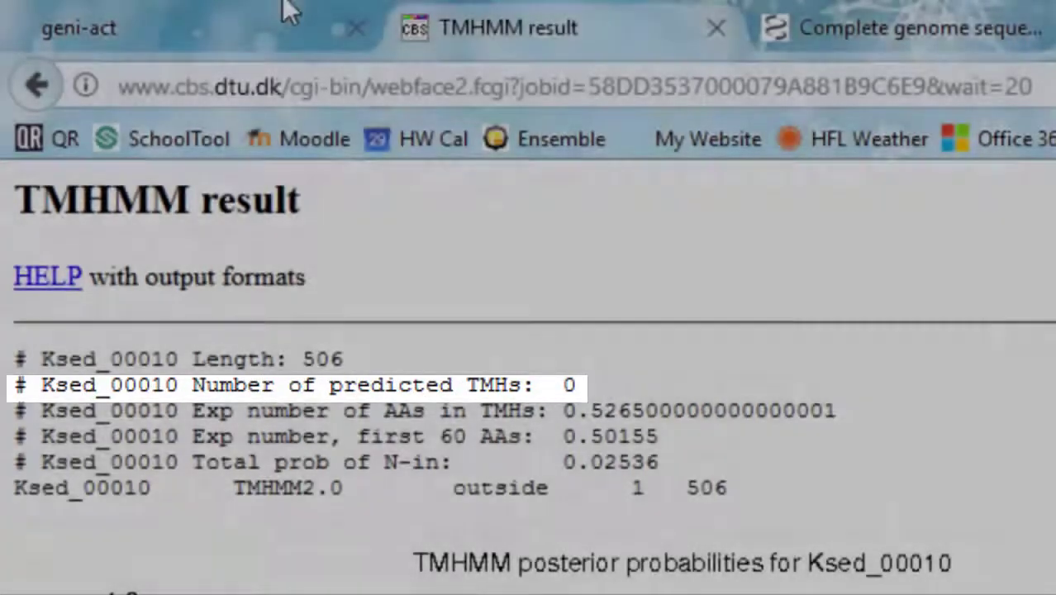
click(259, 24)
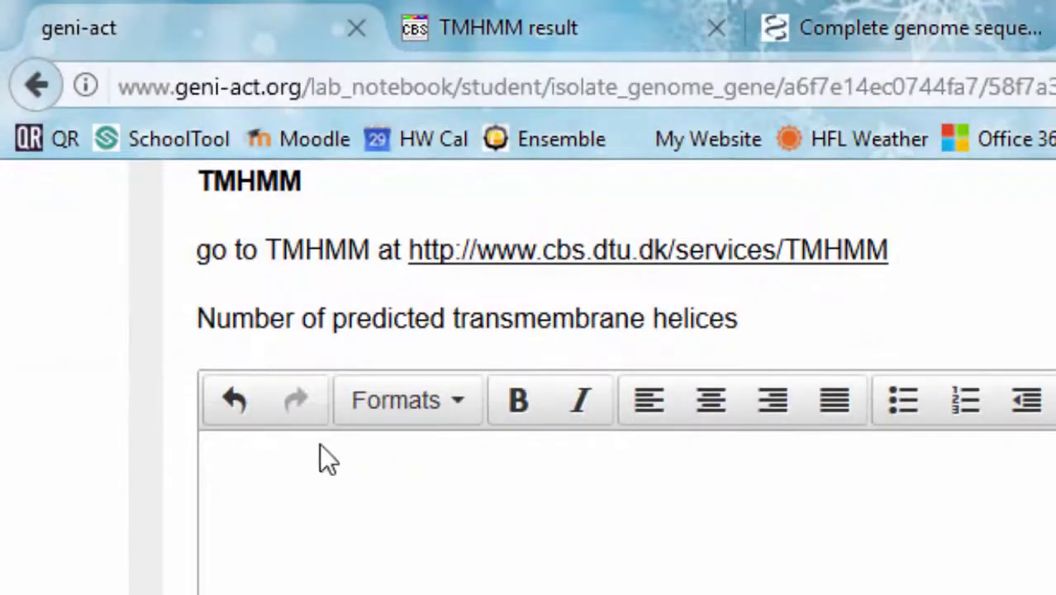
text(0 transmembrane helices predicted.)
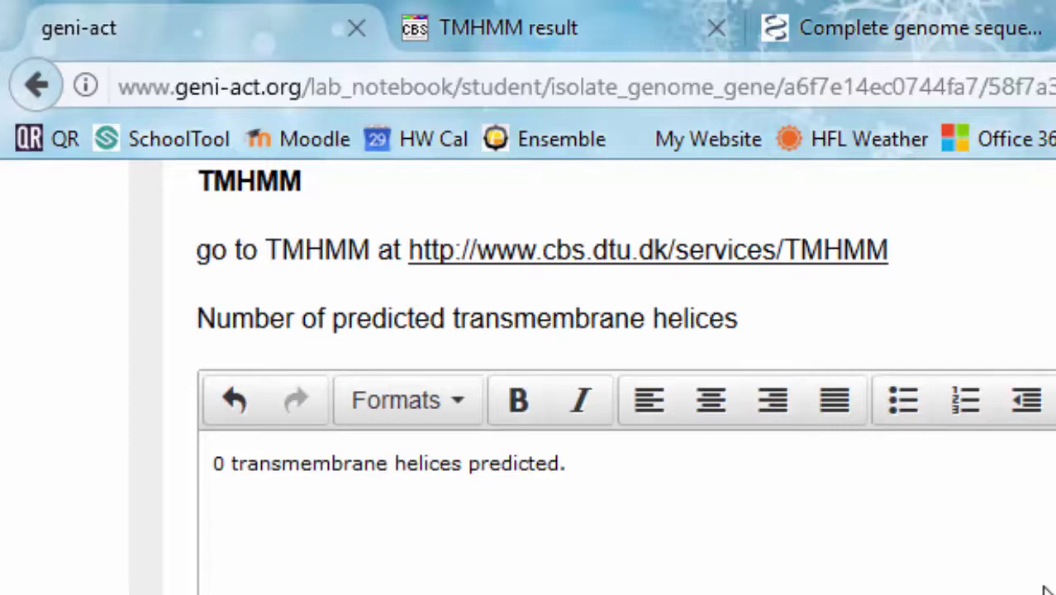
- Begin the Comments/observations note with 'No transmembrane'
scroll(1042, 588, down, 10)
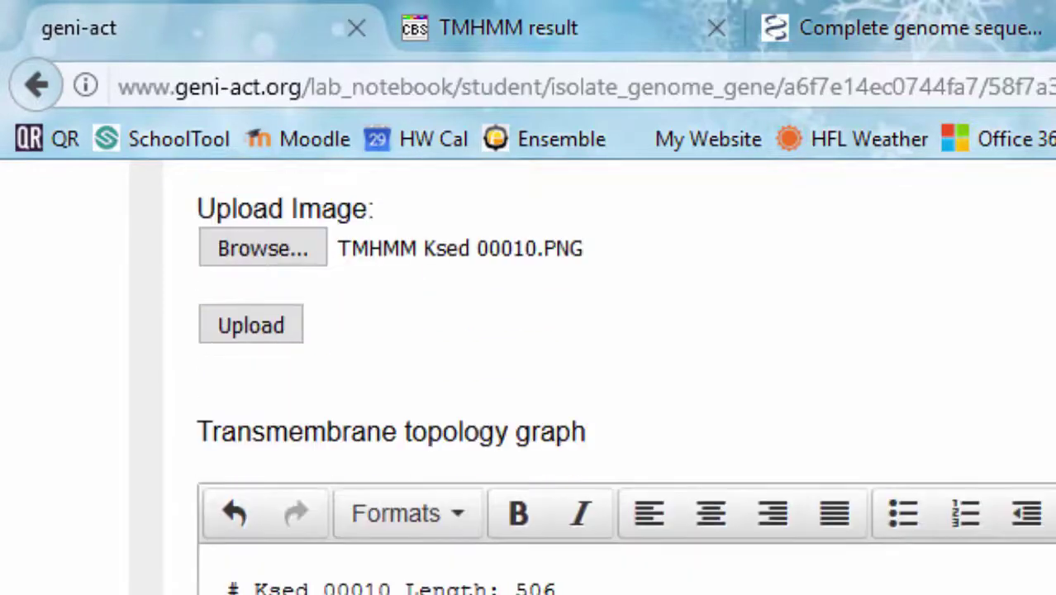
scroll(628, 380, down, 1)
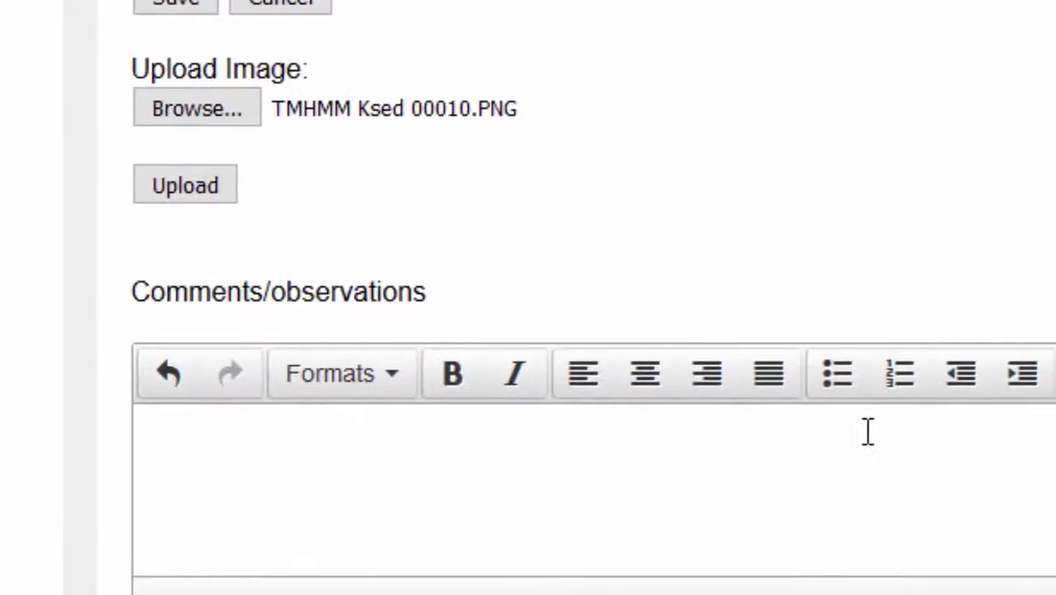
click(867, 431)
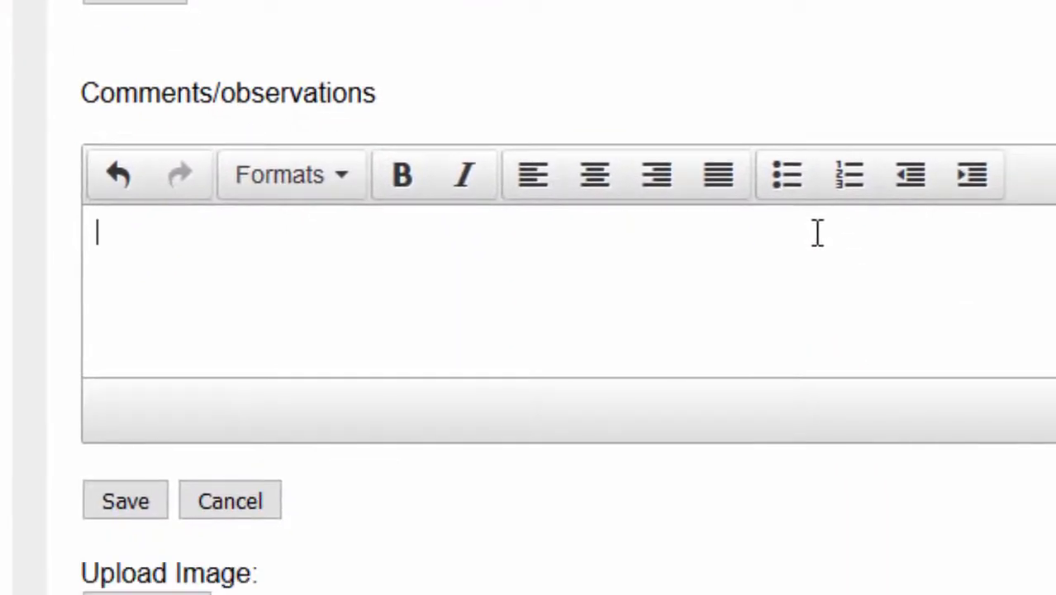
text(No transm)
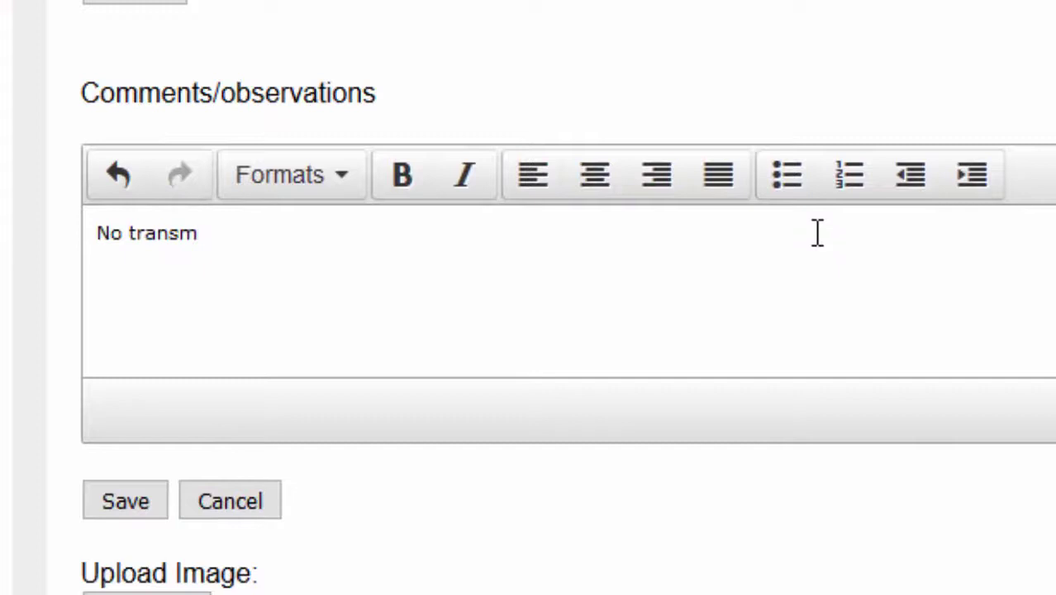
text(embrane)
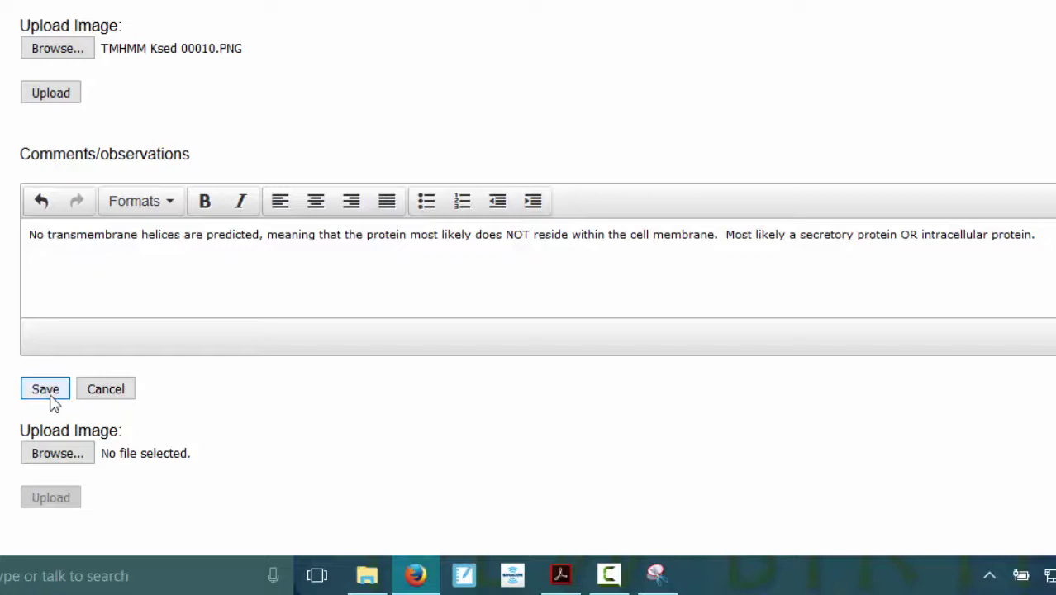
scroll(420, 444, down, 5)
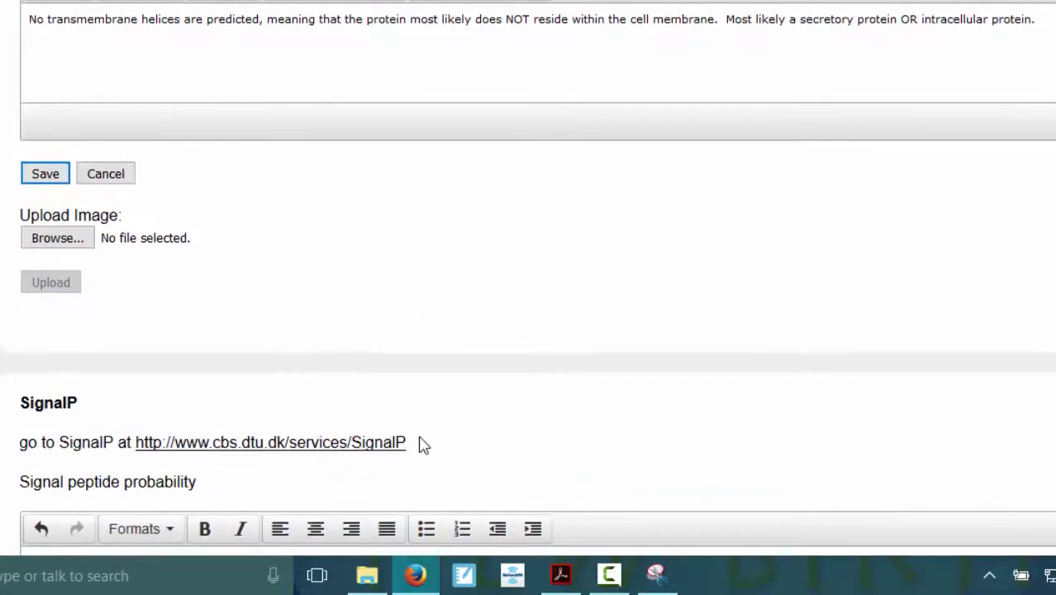
scroll(421, 437, down, 3)
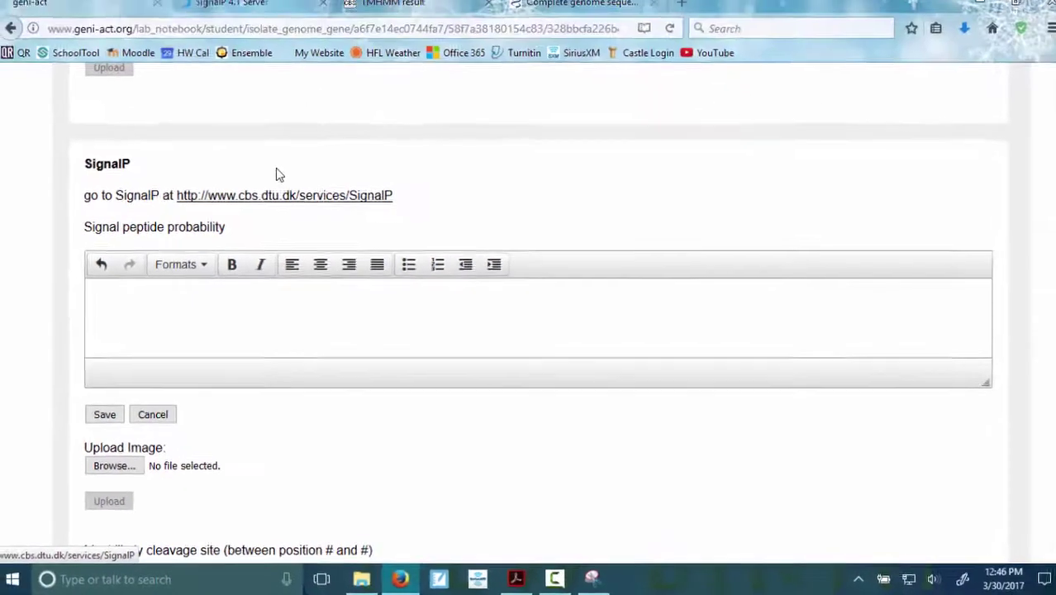
- Select and copy the whole Ksed_00010 amino acid sequence from the GENI-ACT notebook
click(270, 97)
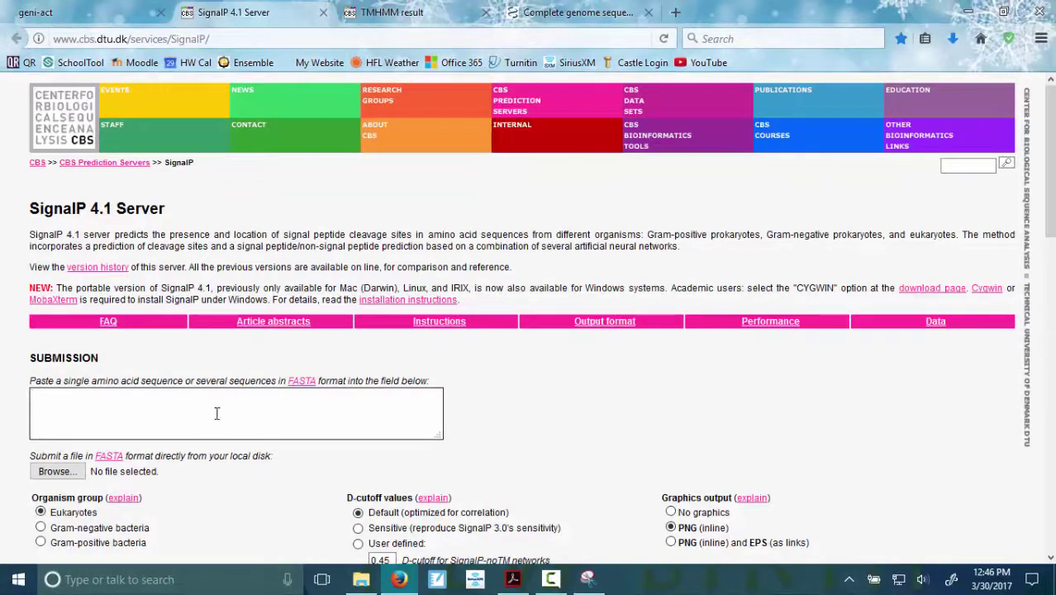
click(99, 12)
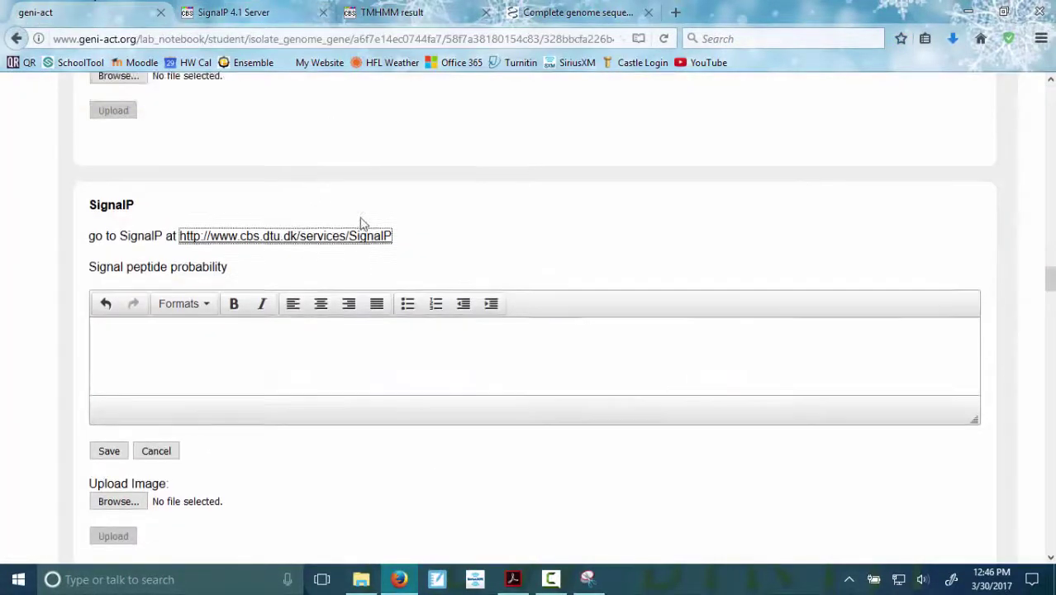
scroll(361, 223, up, 15)
click(123, 280)
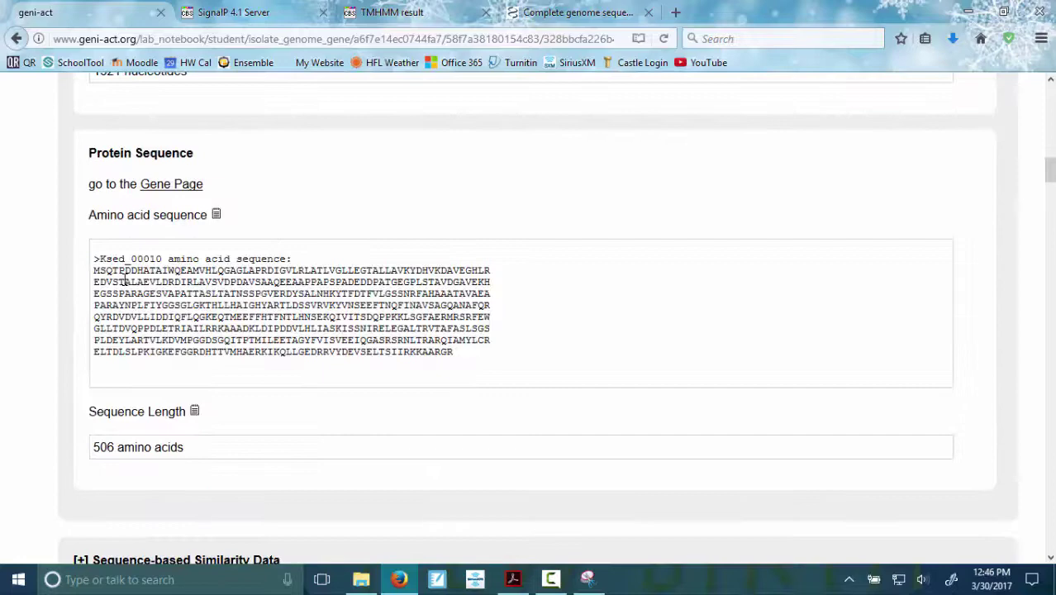
drag(95, 258, 436, 349)
scroll(266, 397, down, 10)
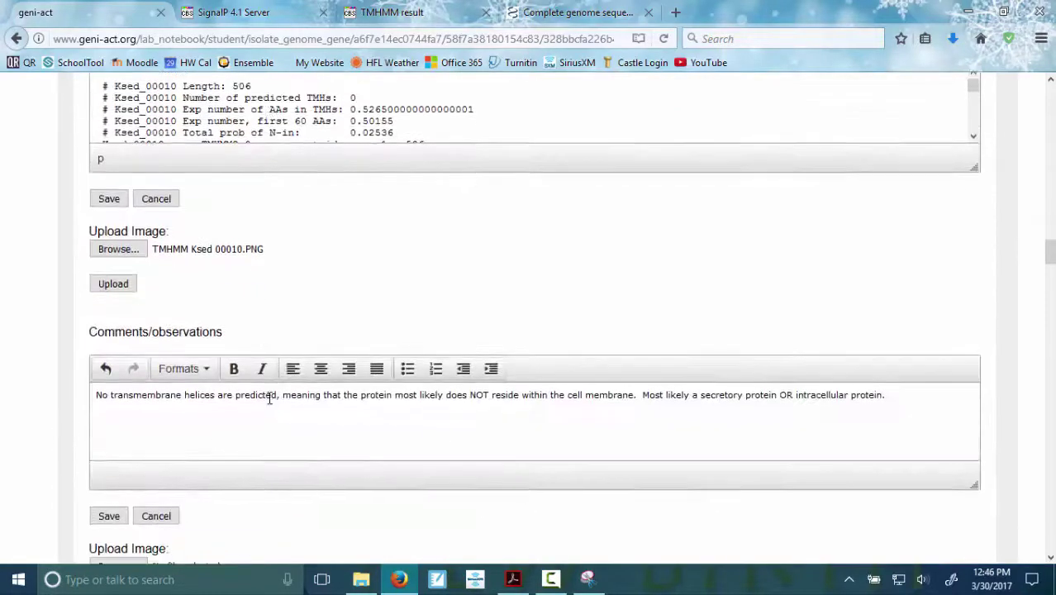
scroll(269, 400, down, 5)
- Paste the copied sequence into the SignalP 4.1 submission box
click(233, 12)
click(139, 396)
key(ctrl+v)
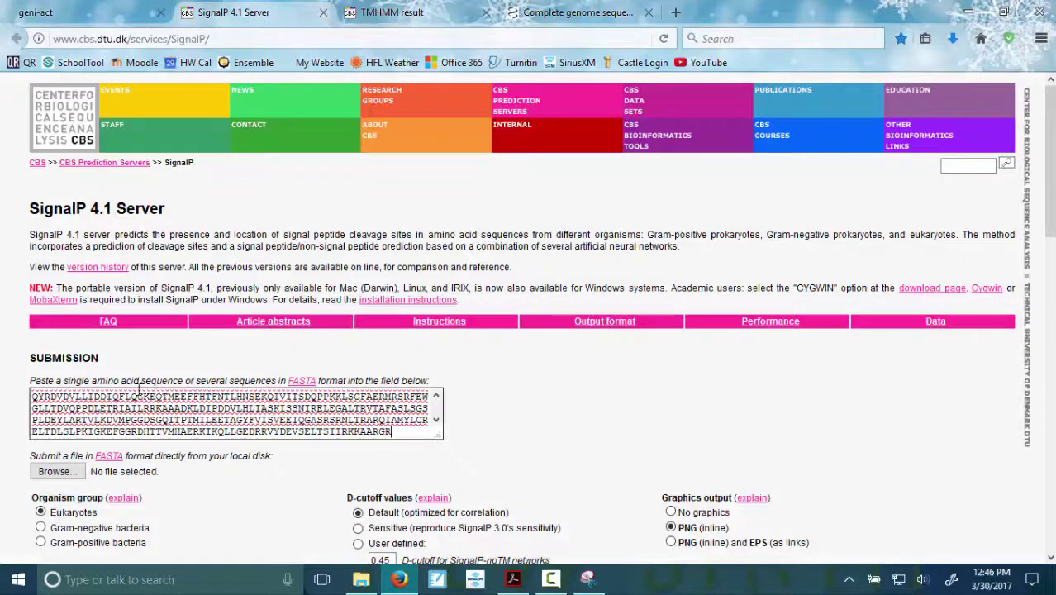
scroll(455, 429, down, 4)
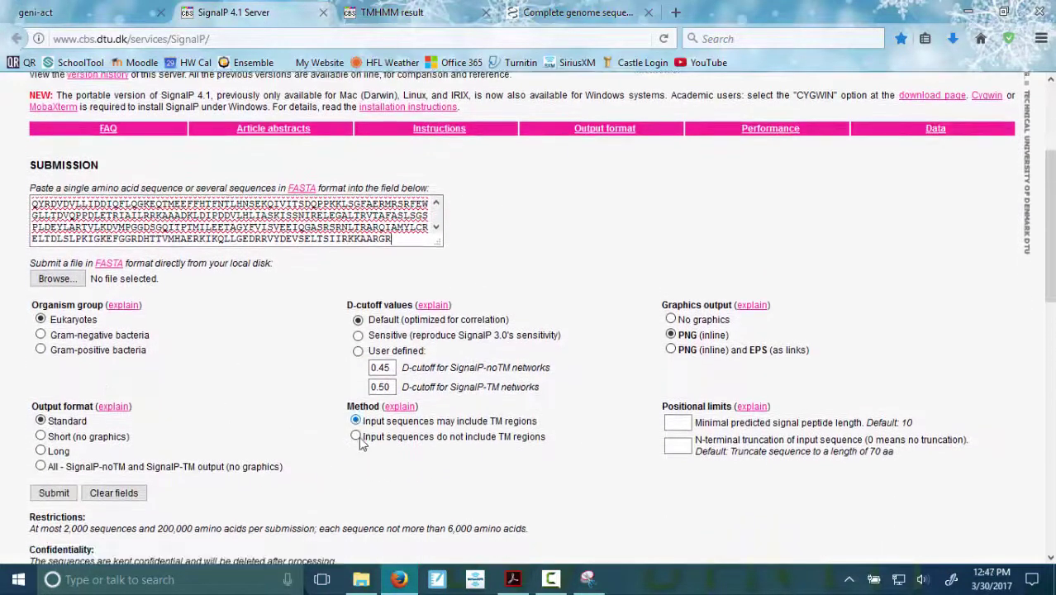
scroll(542, 423, down, 2)
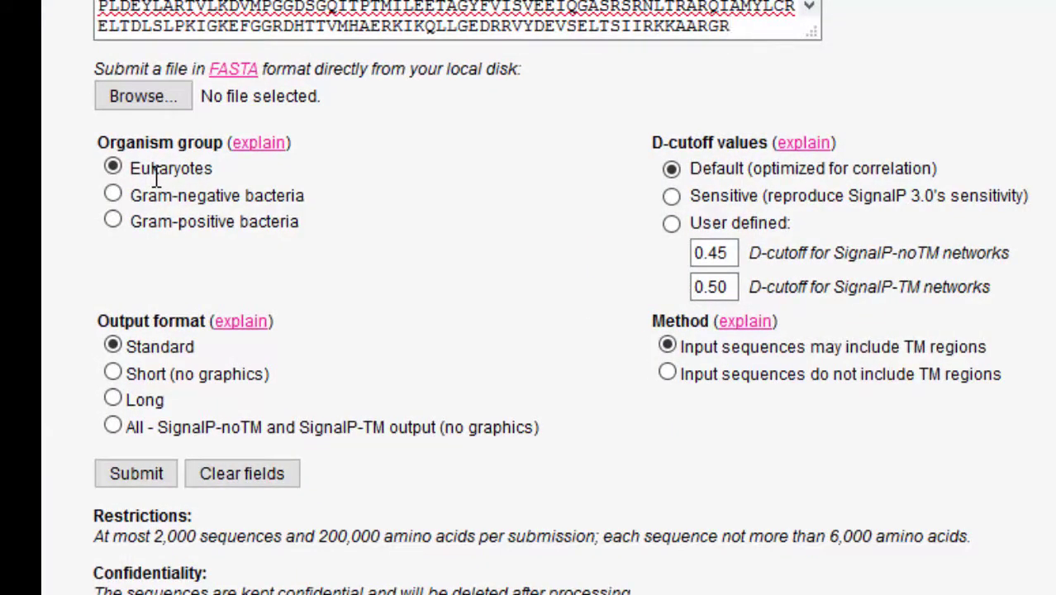
- Set the organism group to Gram-positive bacteria and submit the Ksed_00010 sequence
click(112, 221)
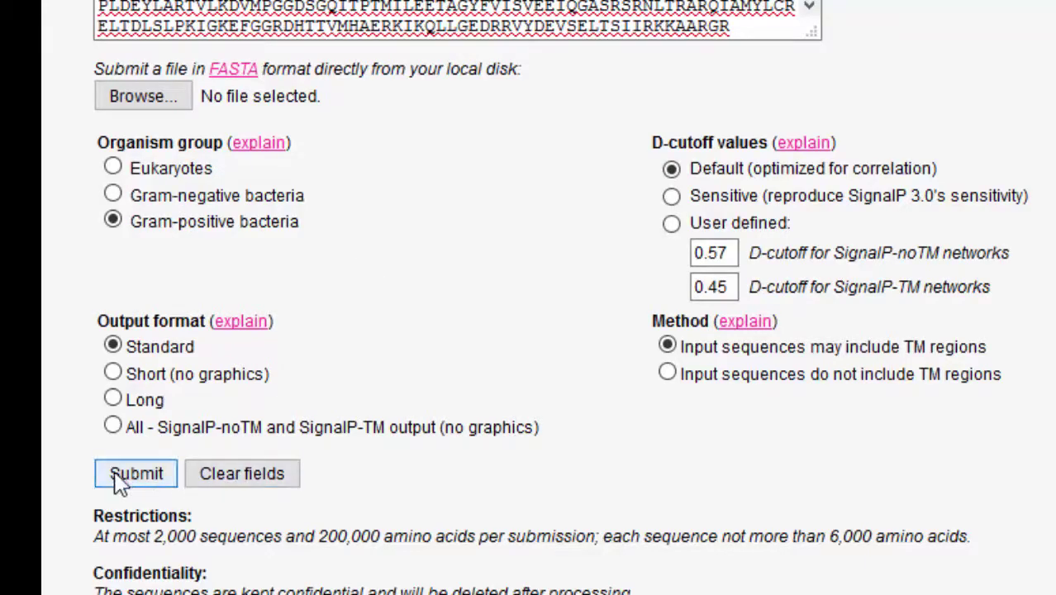
click(115, 491)
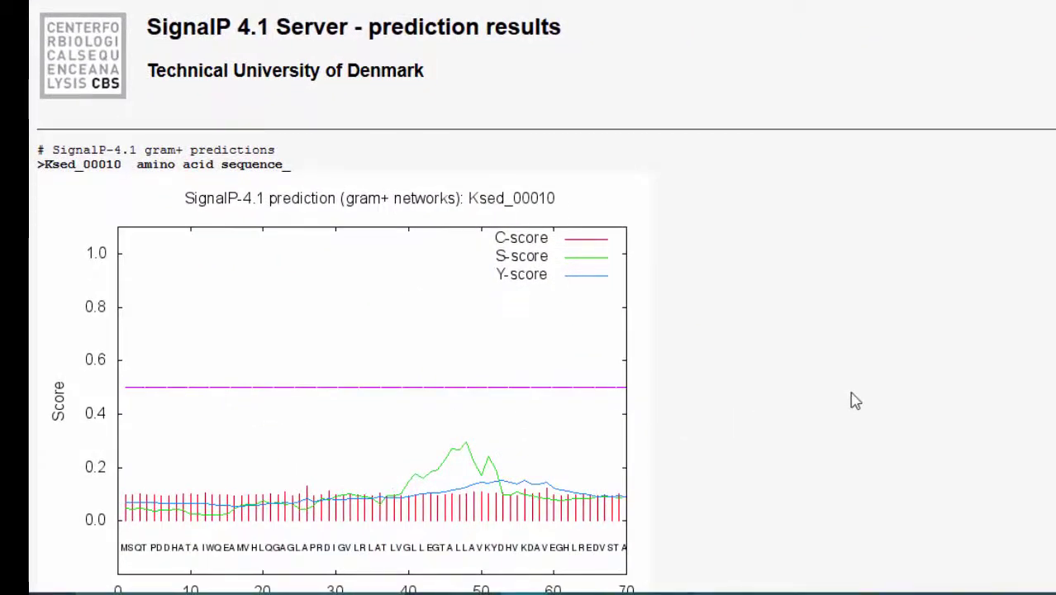
scroll(810, 347, down, 3)
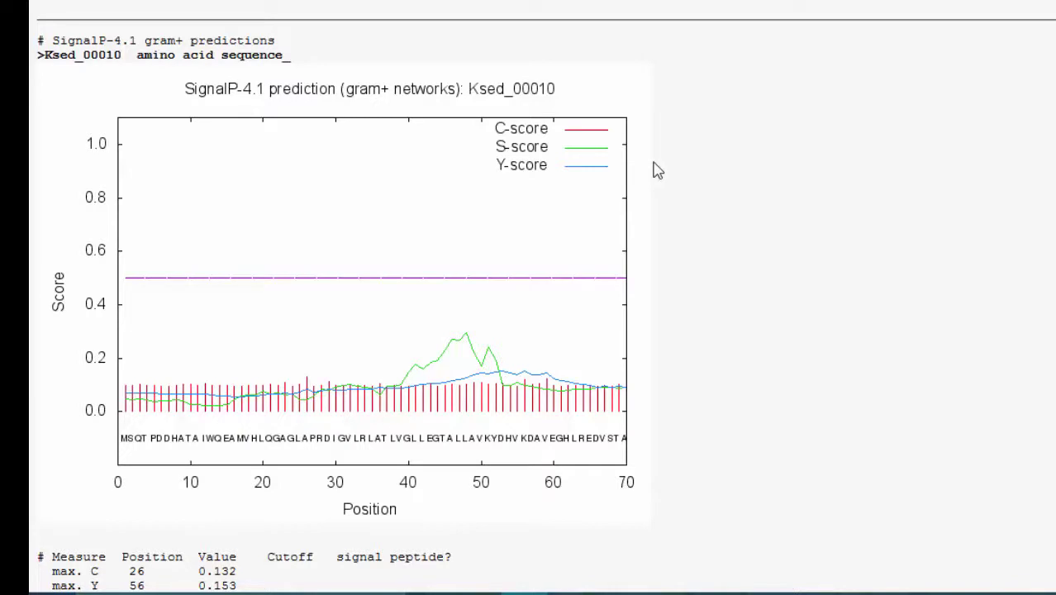
scroll(655, 168, down, 2)
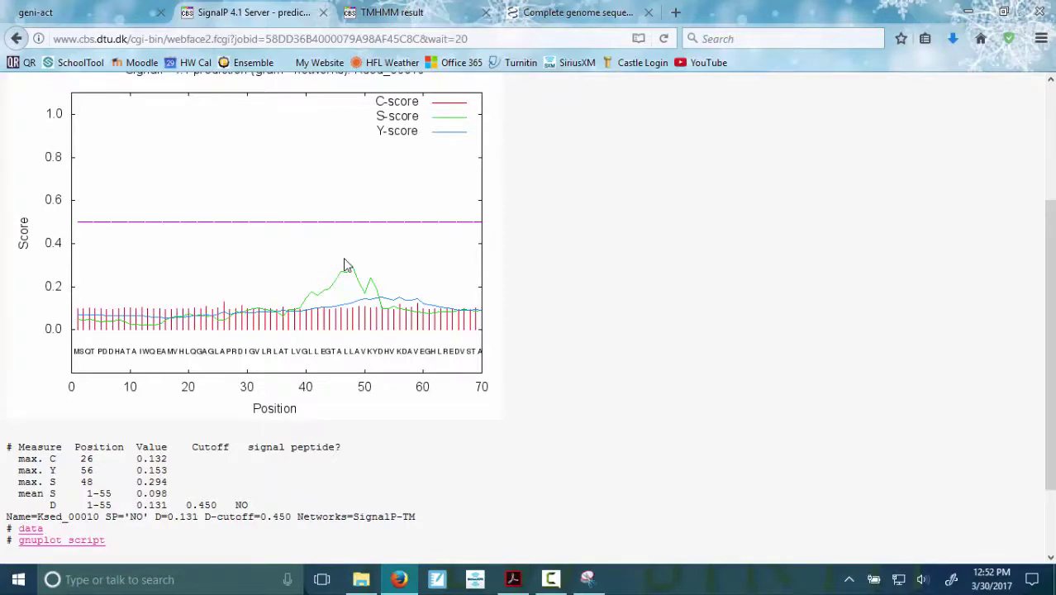
- Start the signal peptide probability answer with 'No signal' after rechecking the SignalP results
key(ctrl+Page_Up)
click(149, 319)
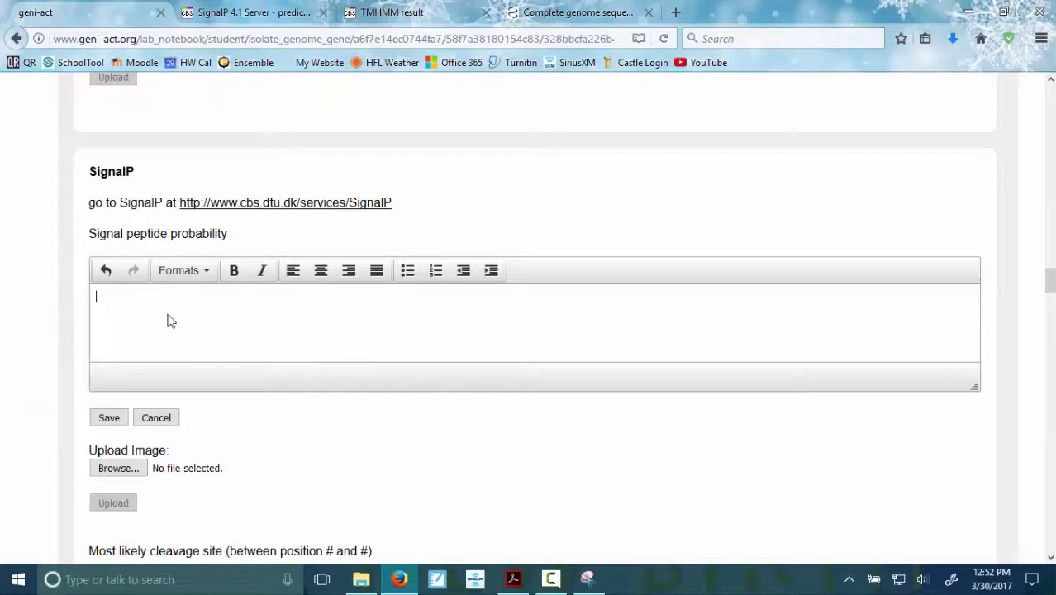
click(236, 11)
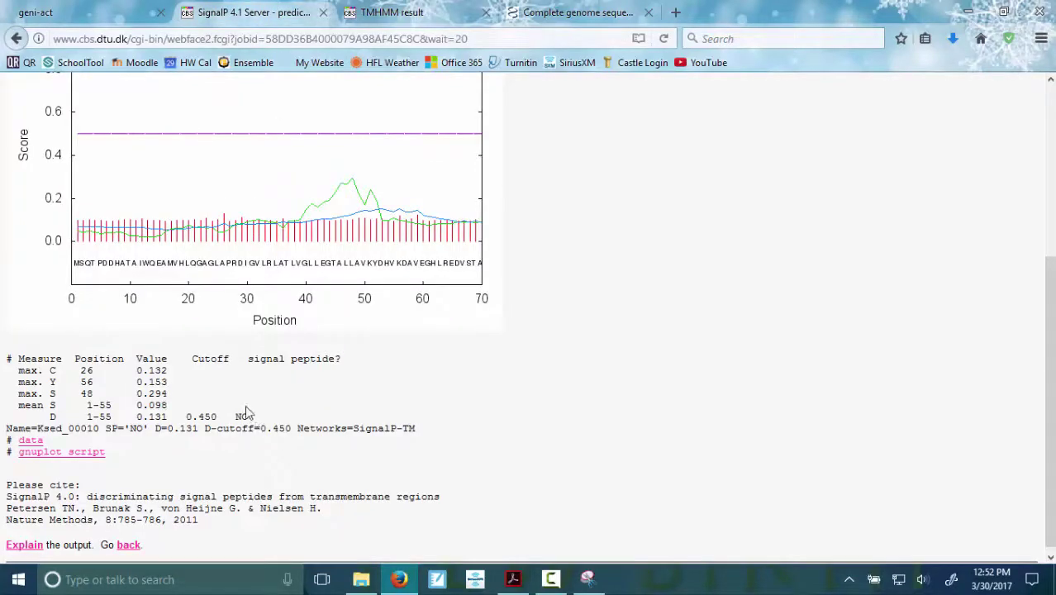
click(72, 10)
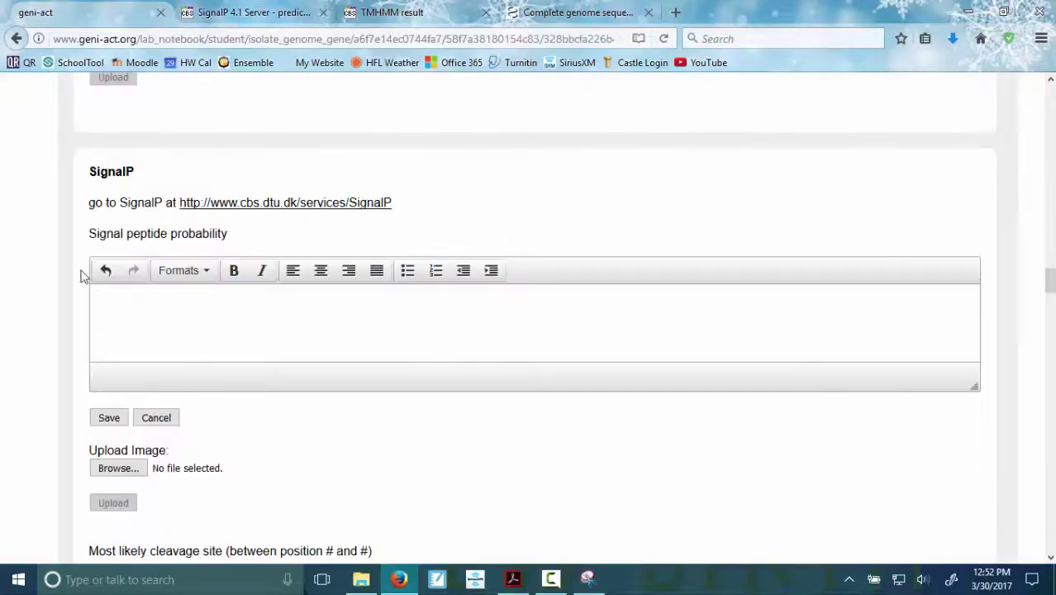
text(No signal)
- Add the D score 0.131, save the entry, and enter N/A as the cleavage site
key(ctrl+Tab)
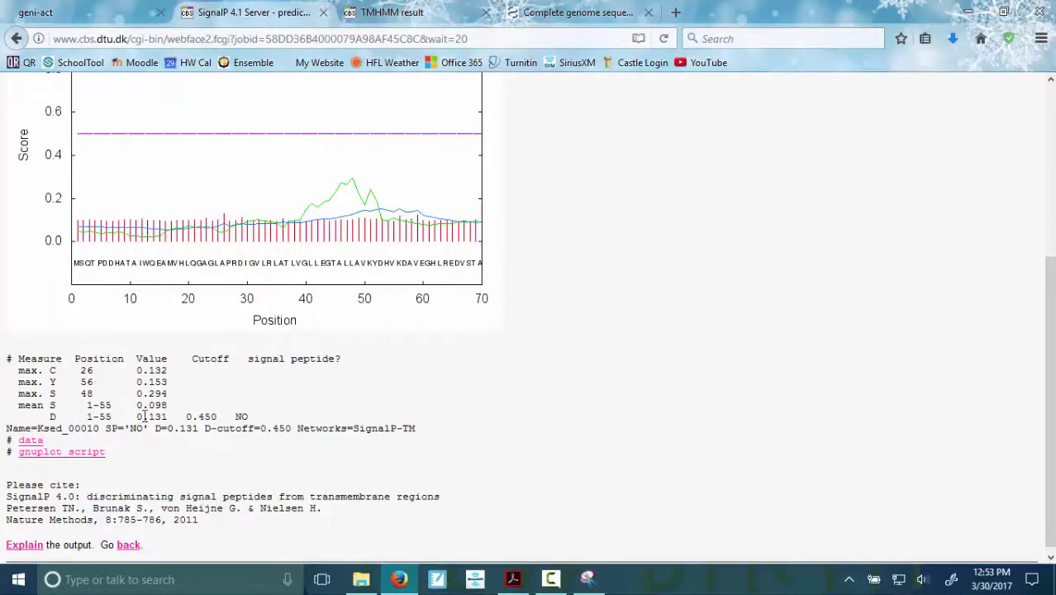
key(ctrl+shift+Tab)
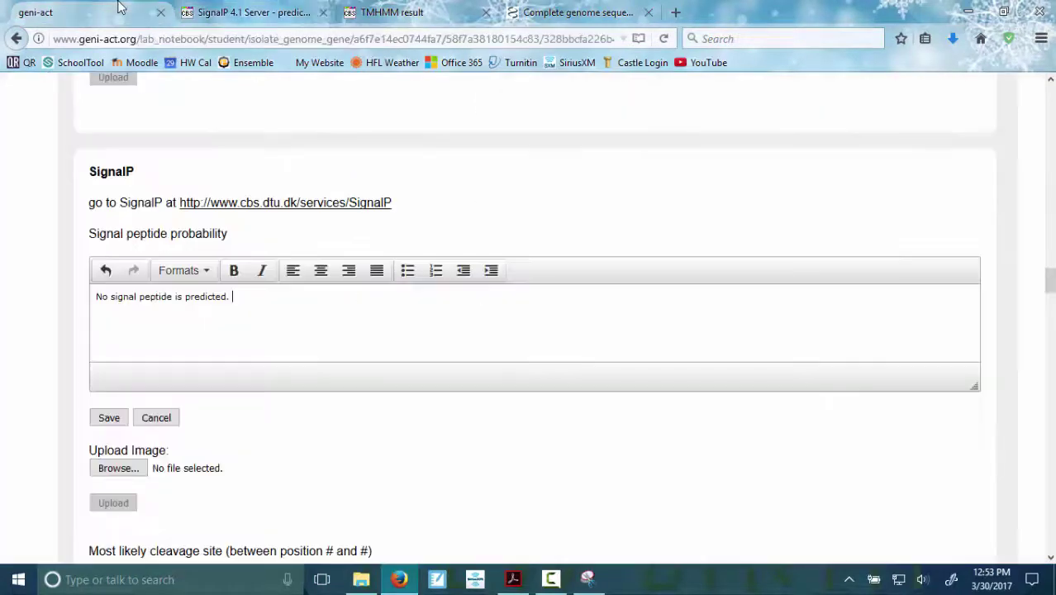
text(0.131)
click(123, 418)
scroll(702, 413, down, 4)
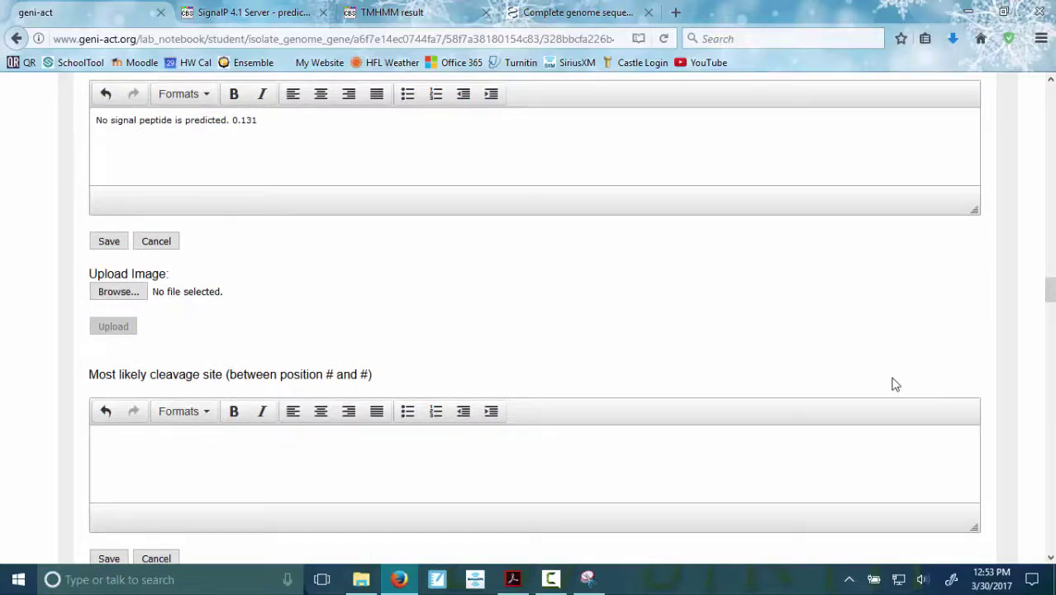
text(N/A:)
- Zoom the SignalP results page out to 90% and bring up Snipping Tool
scroll(200, 370, down, 6)
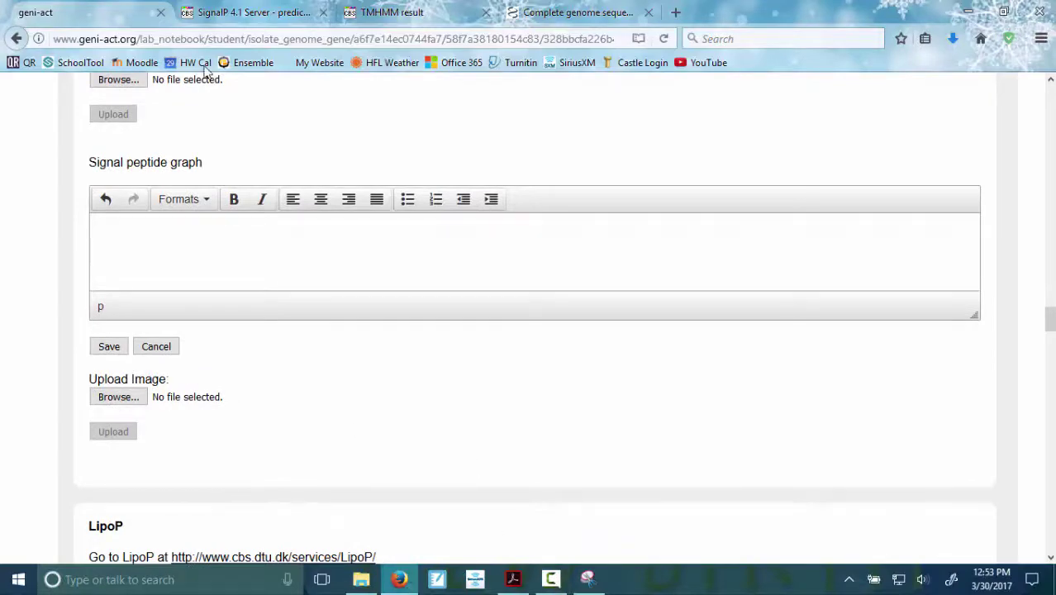
click(239, 13)
scroll(558, 353, up, 2)
scroll(558, 354, down, 2)
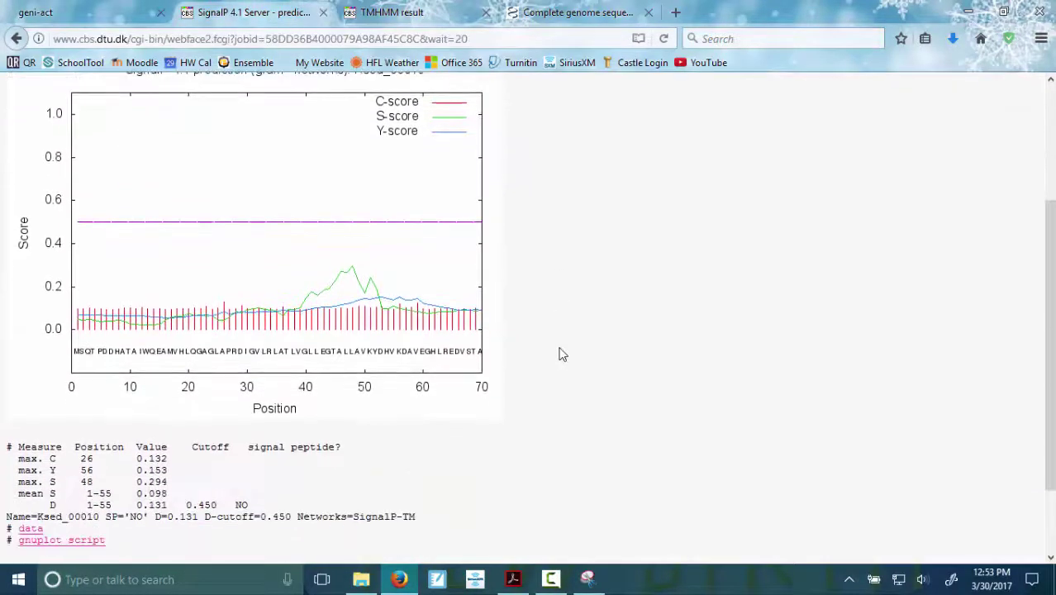
scroll(558, 354, up, 2)
click(1041, 39)
click(872, 95)
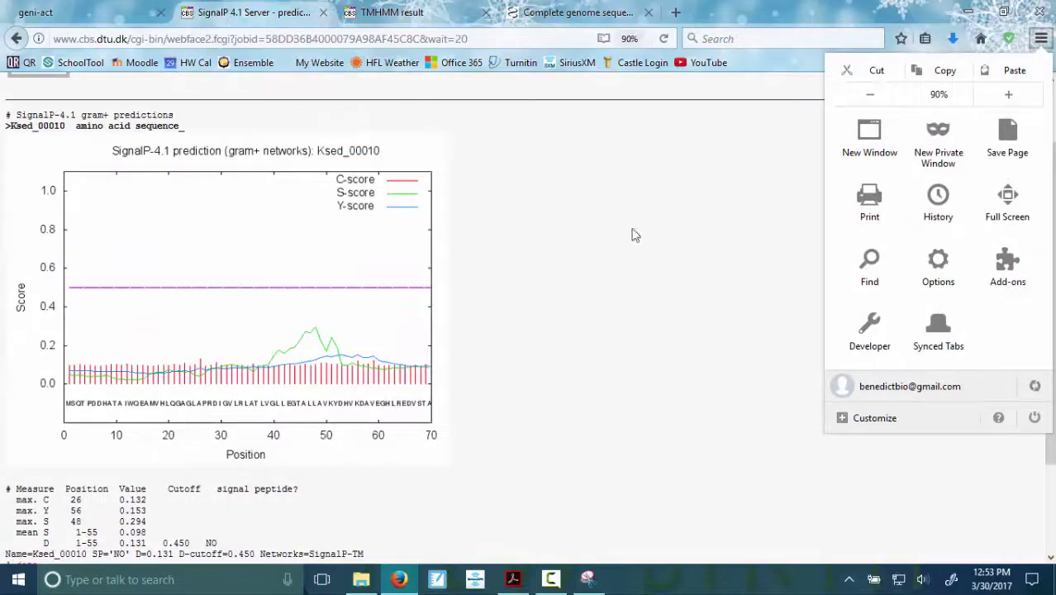
click(604, 297)
click(586, 579)
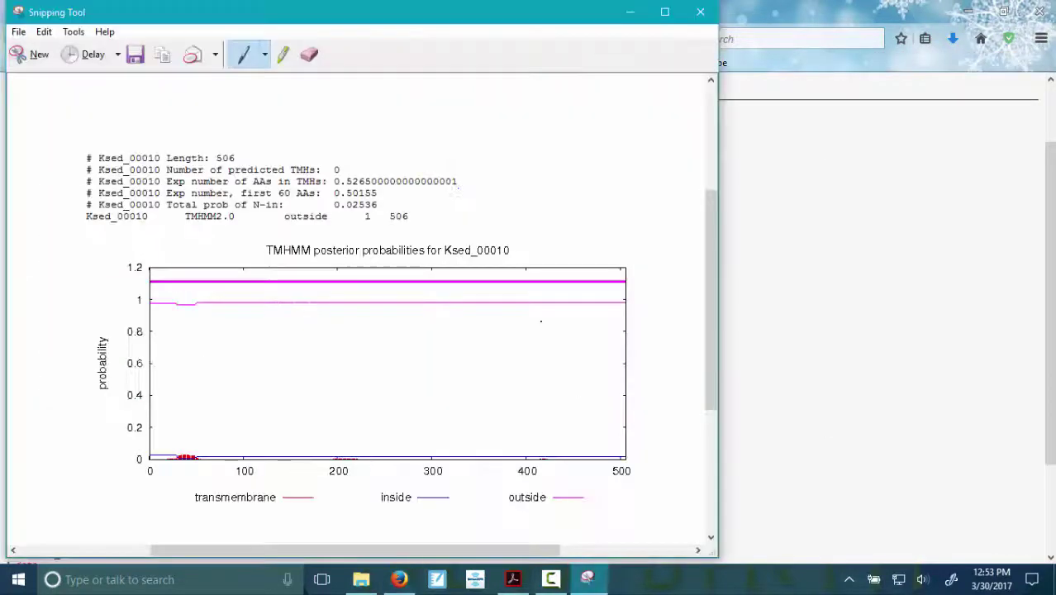
- Start a new snip and stretch the Signal peptide graph box downward
click(33, 55)
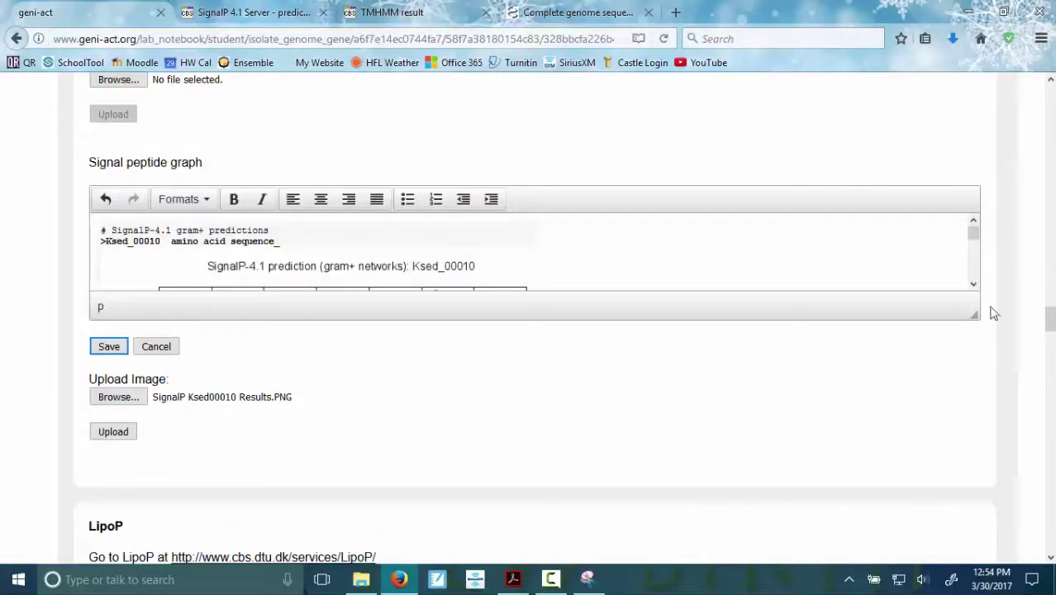
drag(974, 317, 932, 570)
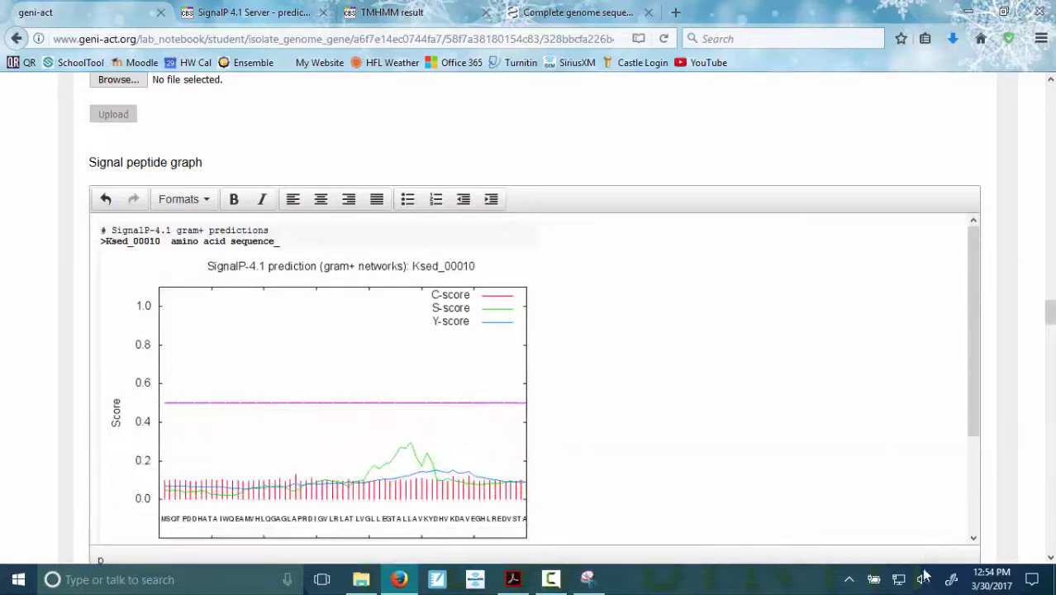
scroll(882, 428, down, 1)
scroll(882, 428, down, 3)
drag(1046, 312, 1047, 308)
- Enlarge the graph box further to show the full graph, then reach the LipoP section
scroll(1047, 313, down, 3)
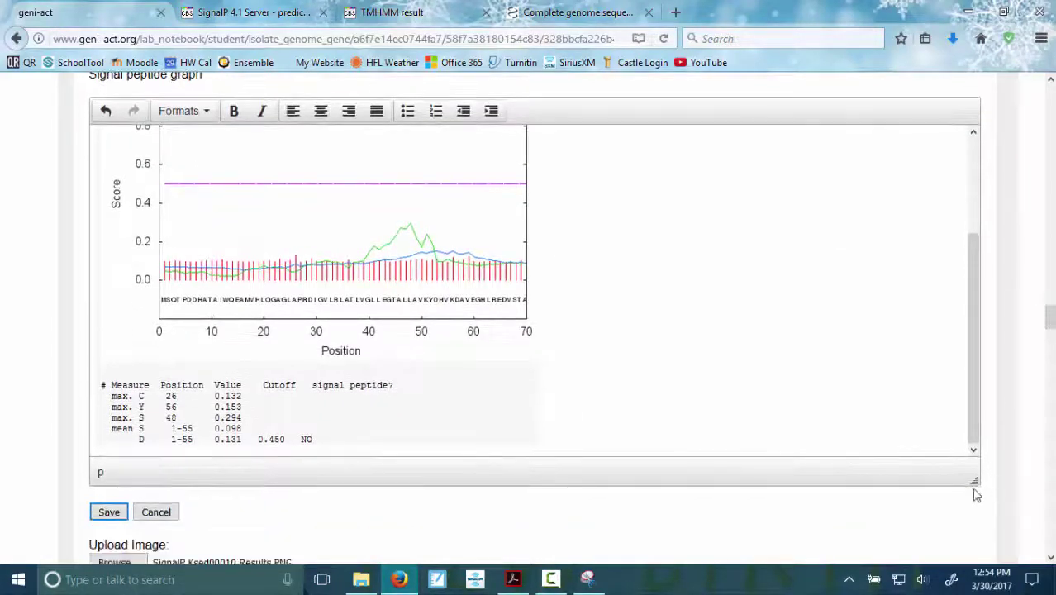
drag(975, 483, 972, 524)
scroll(890, 387, up, 3)
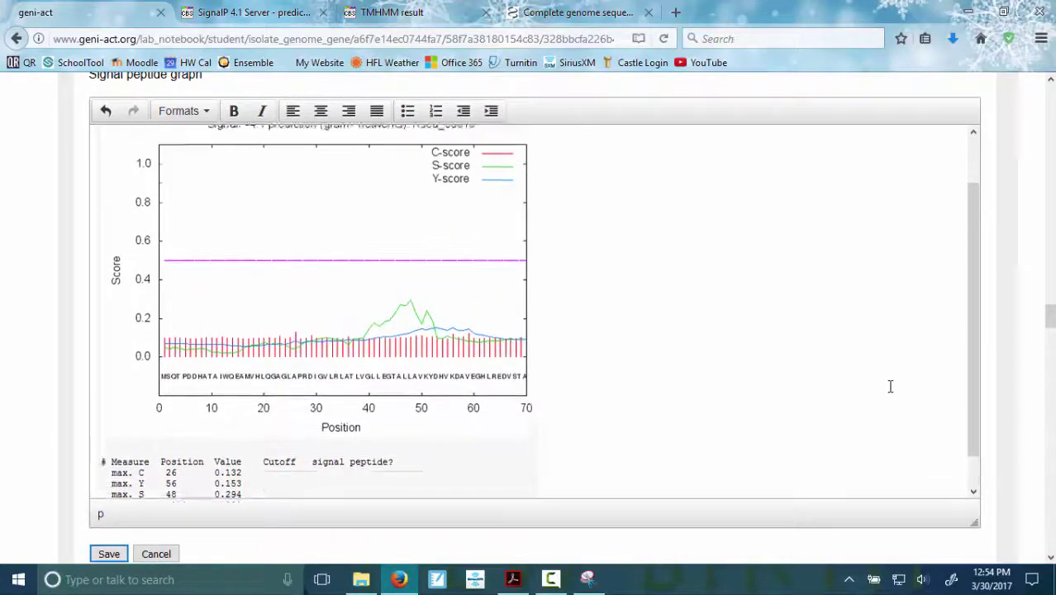
scroll(889, 386, down, 3)
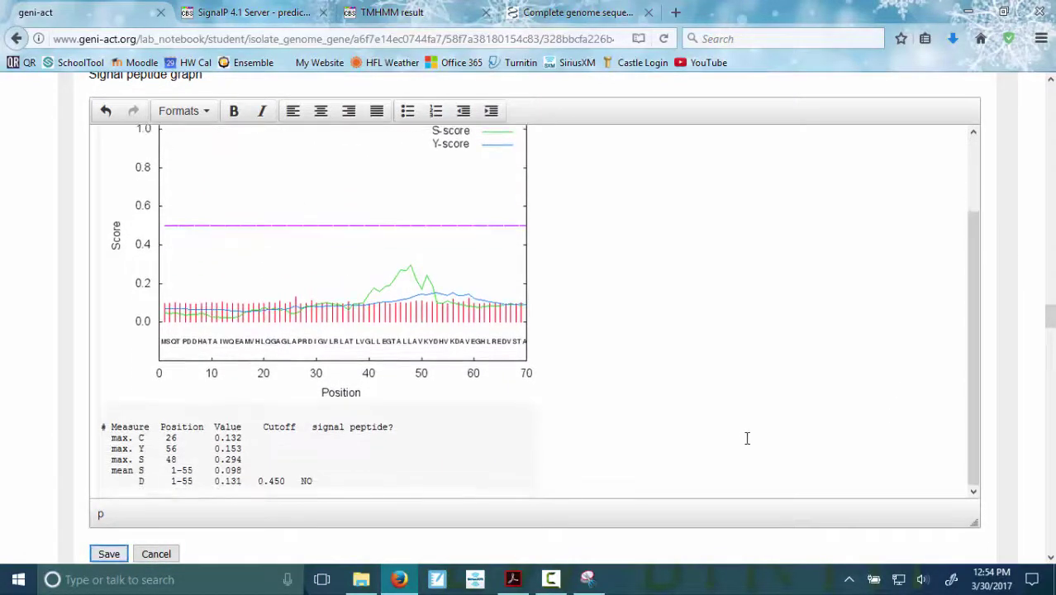
scroll(719, 444, down, 5)
scroll(316, 372, down, 5)
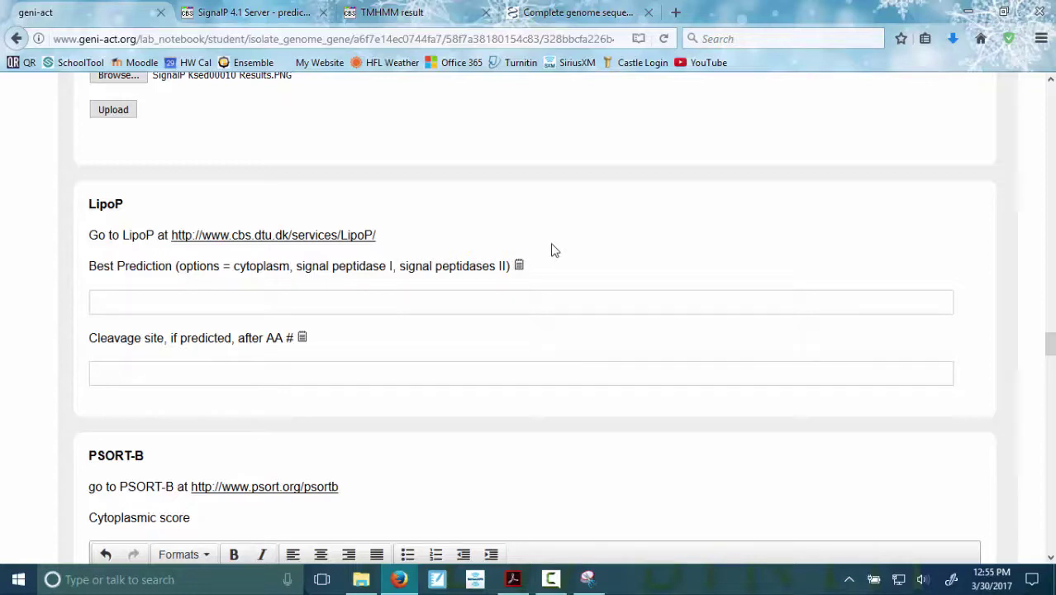
- Enter 'Kytococcus sedentarius is Gram +' as the LipoP best prediction
click(136, 302)
text(Kytococcus sedentarius is Gram +.)
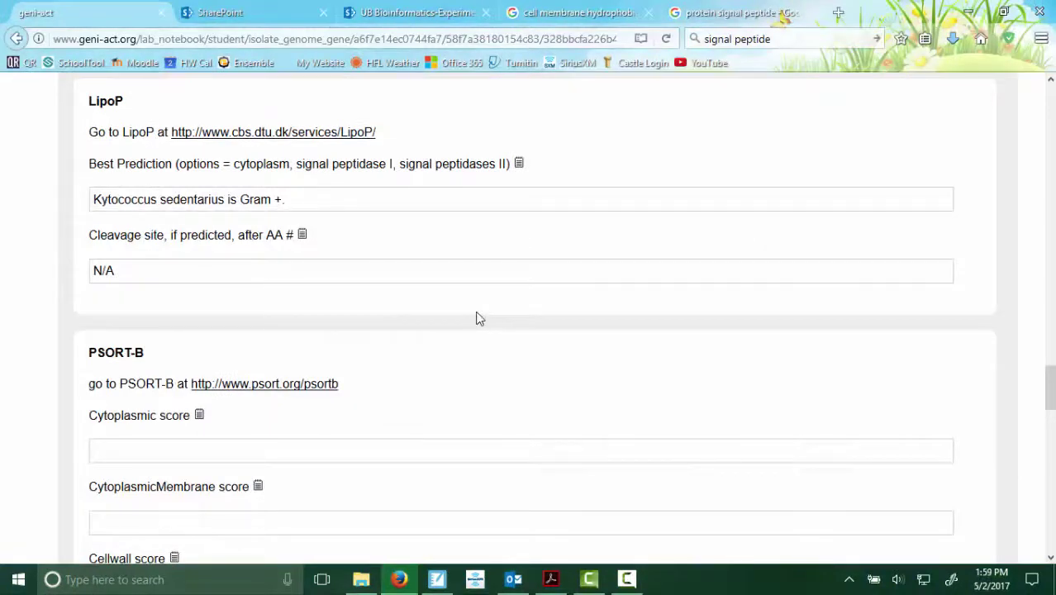
scroll(479, 319, down, 6)
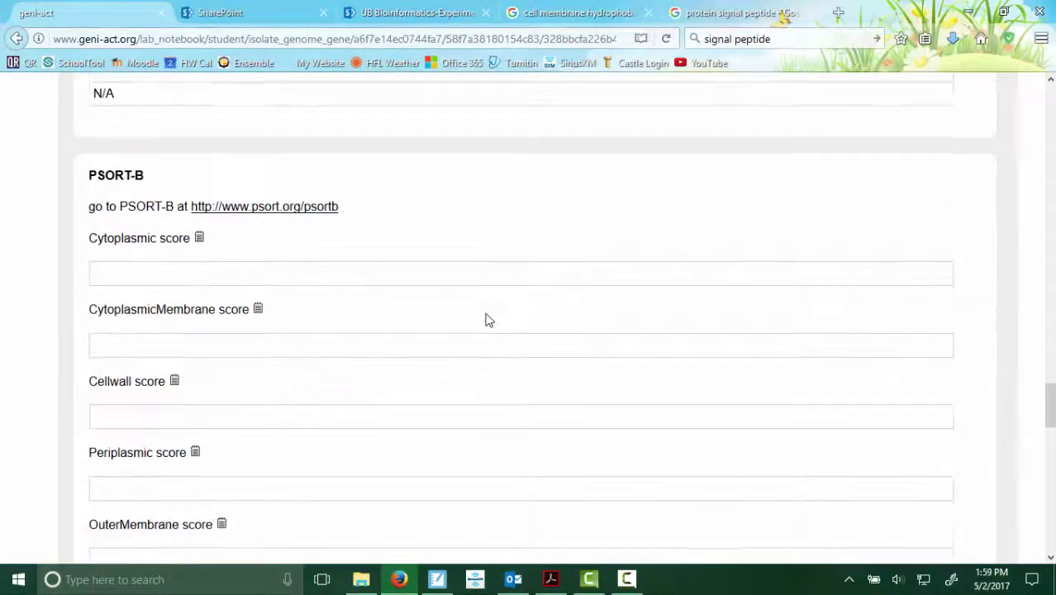
scroll(487, 320, down, 5)
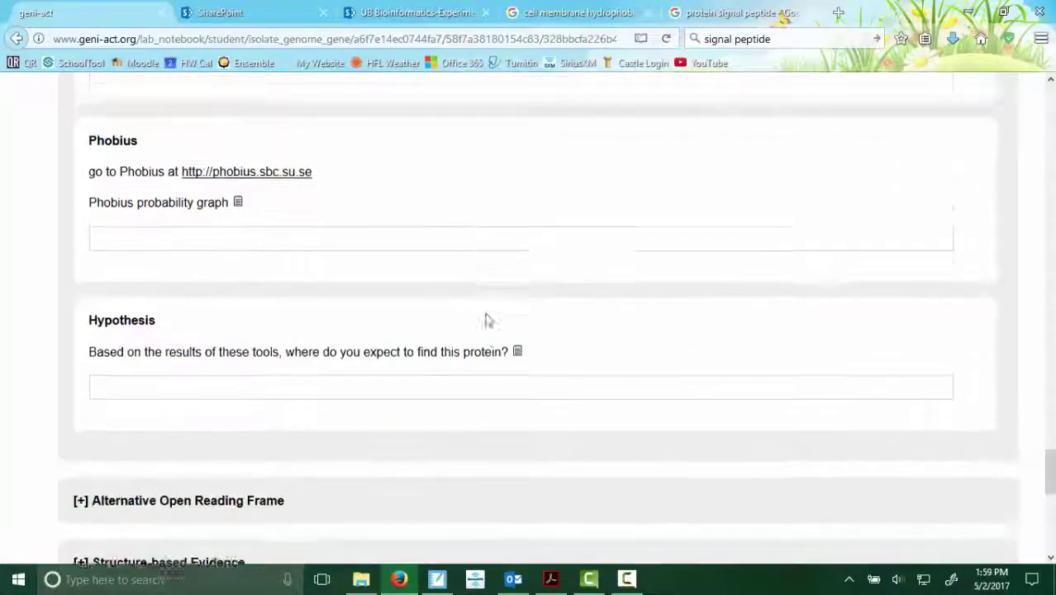